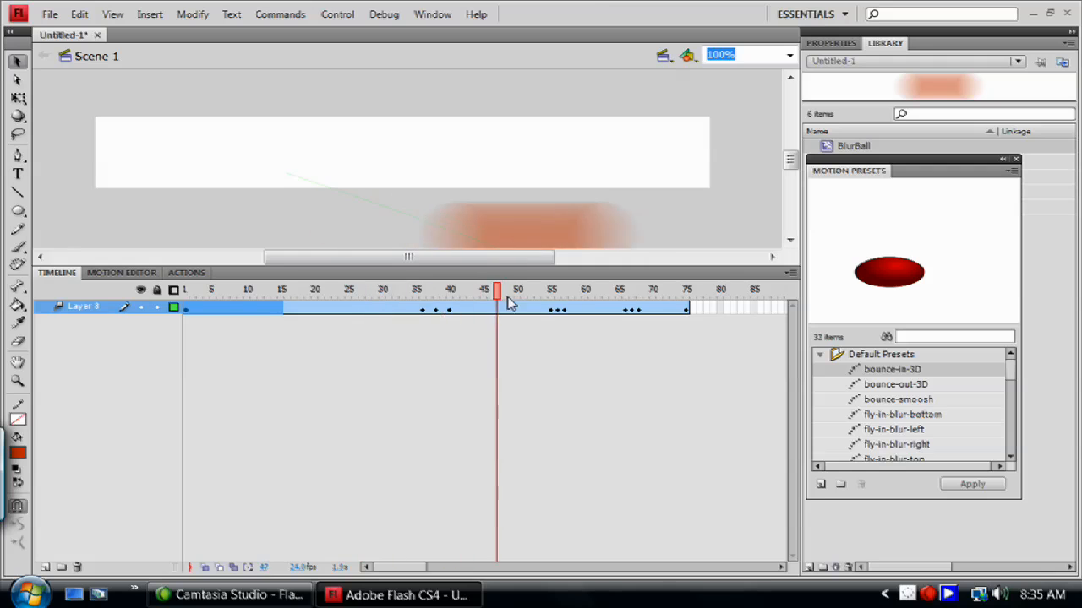
Rewind the playhead to frame 1 and undo the last two changes to the tween.
left_click_drag(446, 354, 2, 326)
key("period")
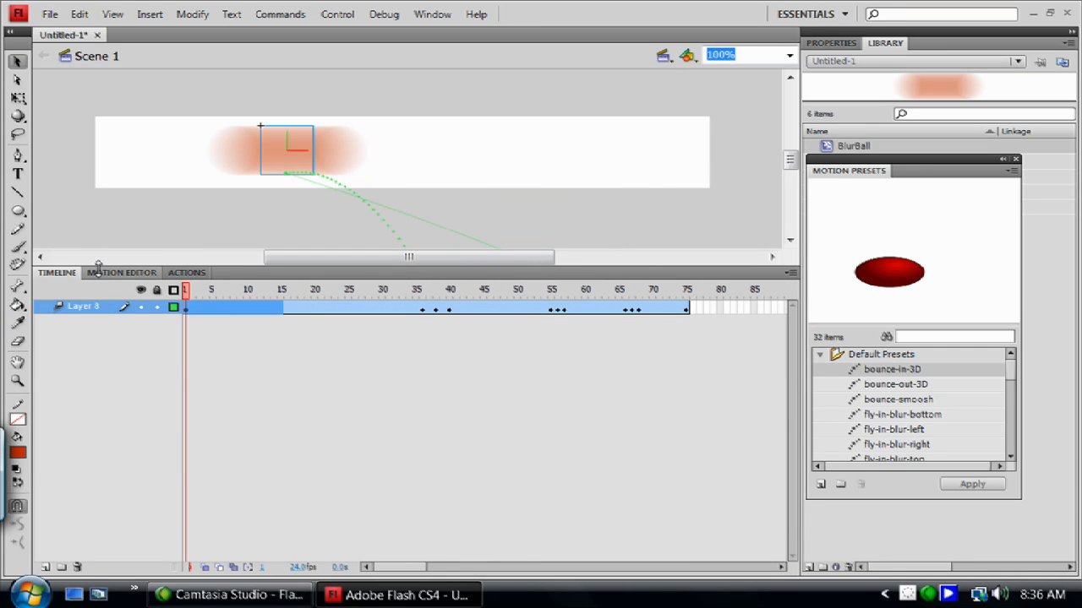
key("ctrl+z")
key("ctrl+z")
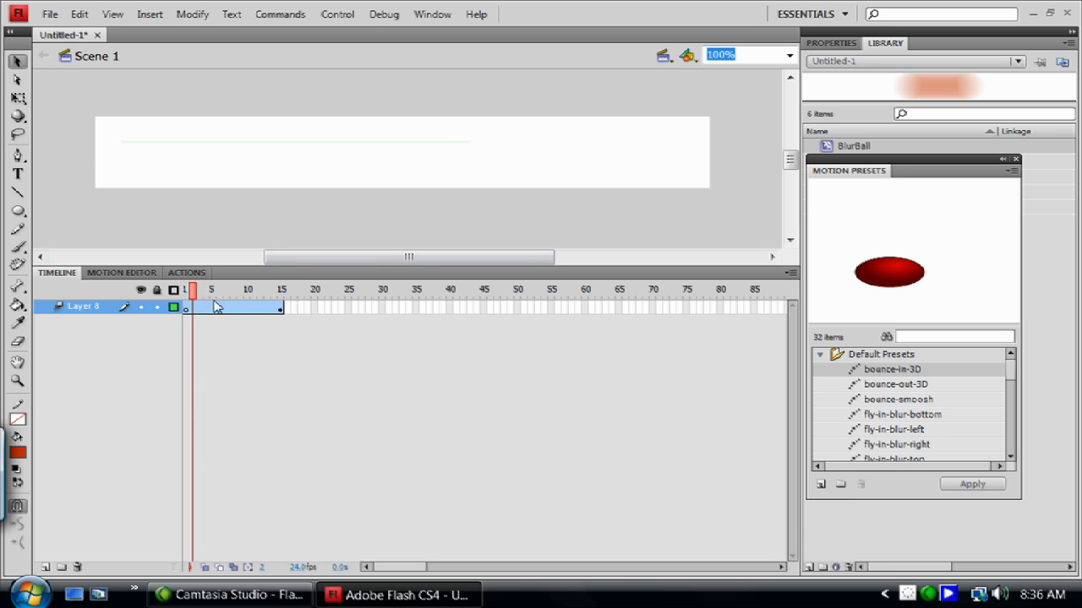
Redo the two undone changes and play the animation.
key("ctrl+y")
key("ctrl+y")
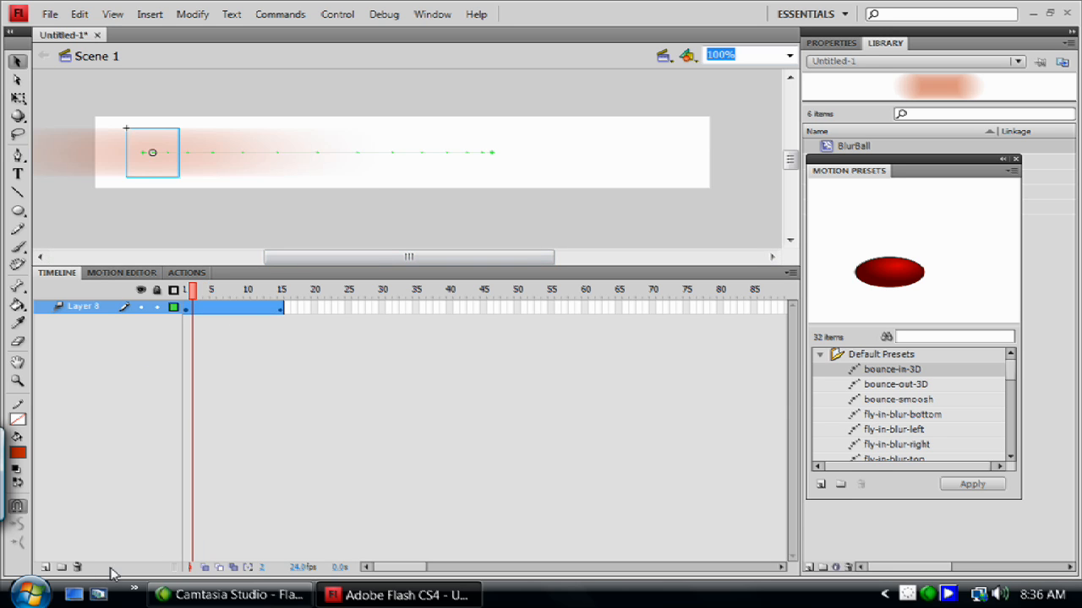
key("Return")
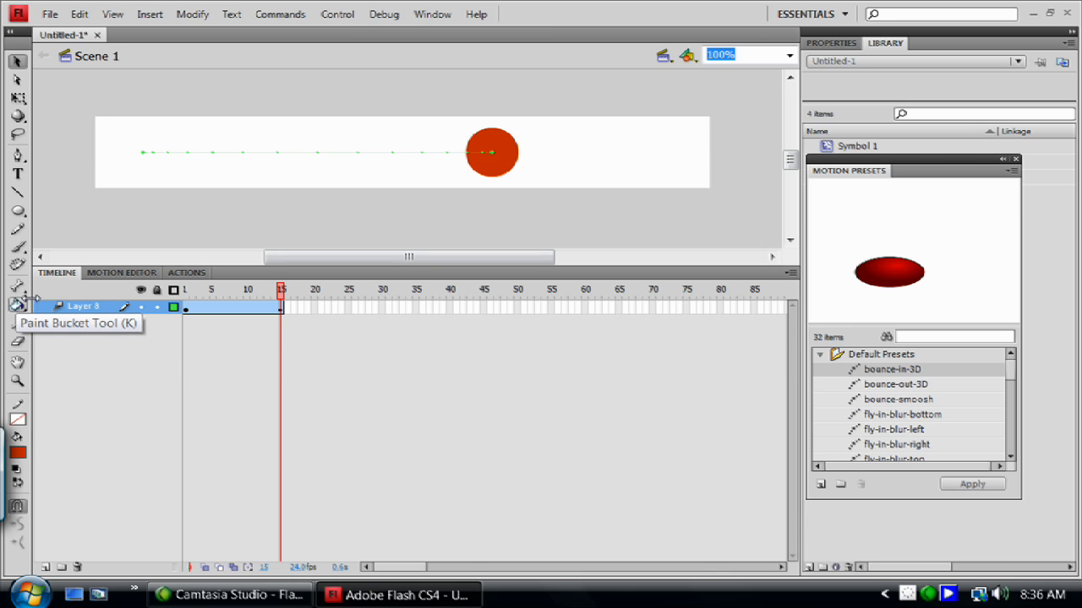
Delete the ball from the tween span at frame 11.
left_click(252, 309)
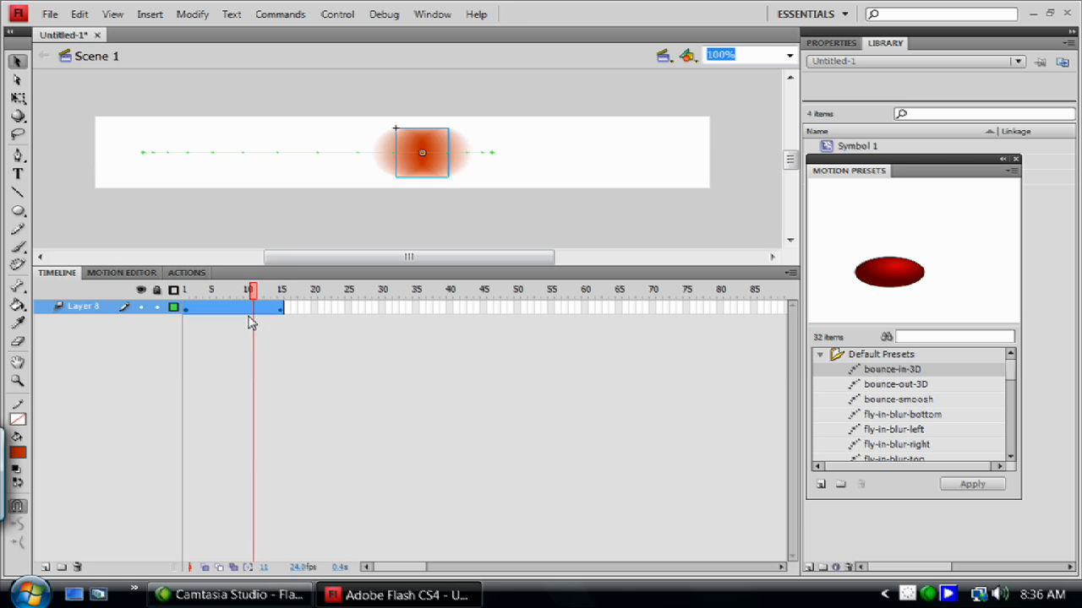
key("Delete")
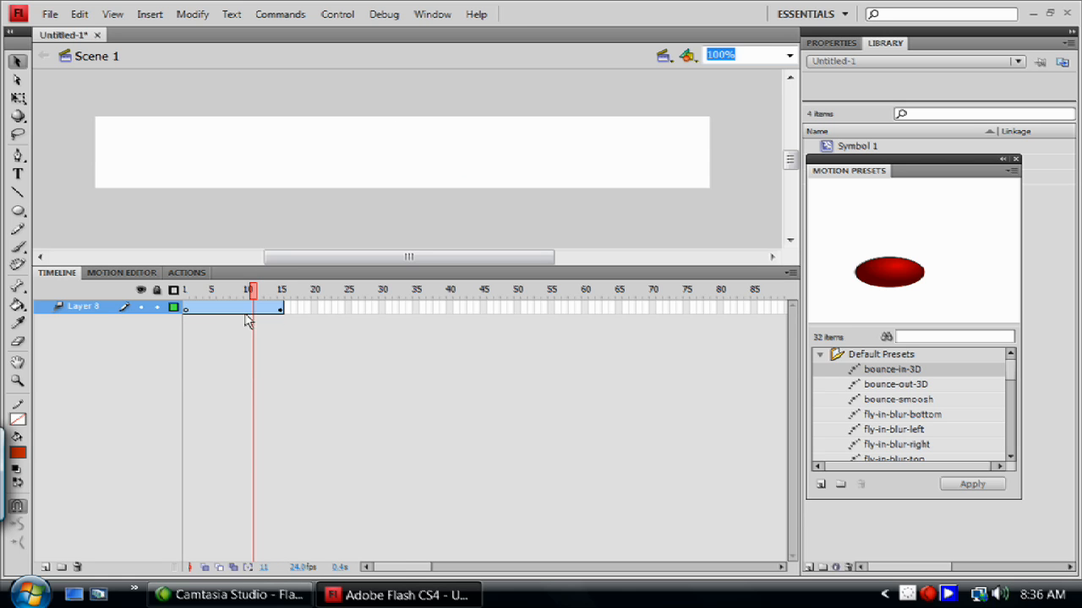
Try to draw an oval on the stage at frame 1 of Layer 8 and dismiss the error.
left_click(190, 309)
left_click(193, 310)
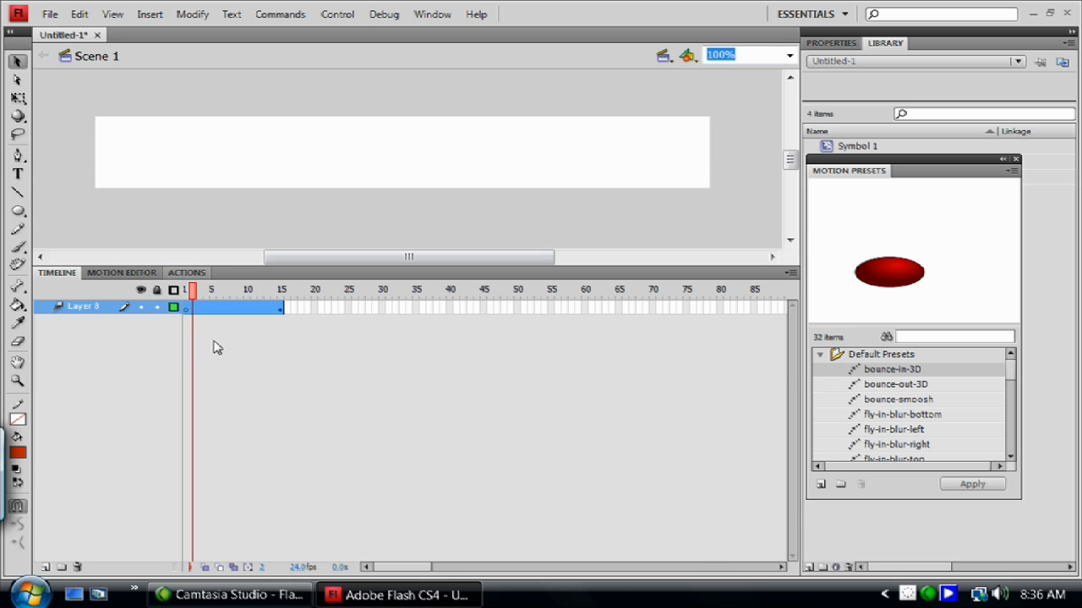
left_click(18, 211)
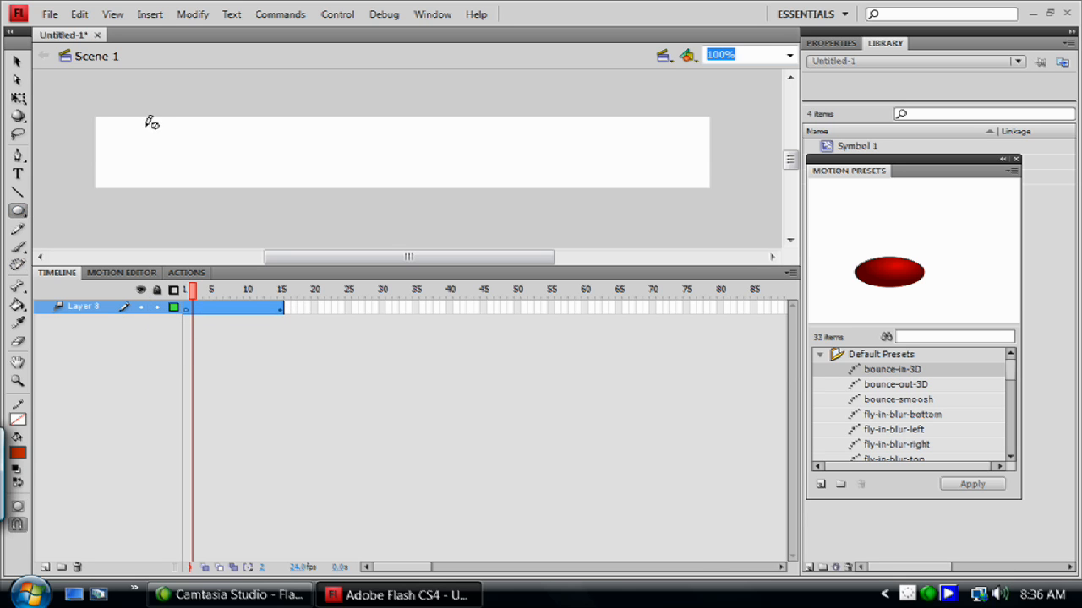
left_click_drag(143, 124, 196, 159)
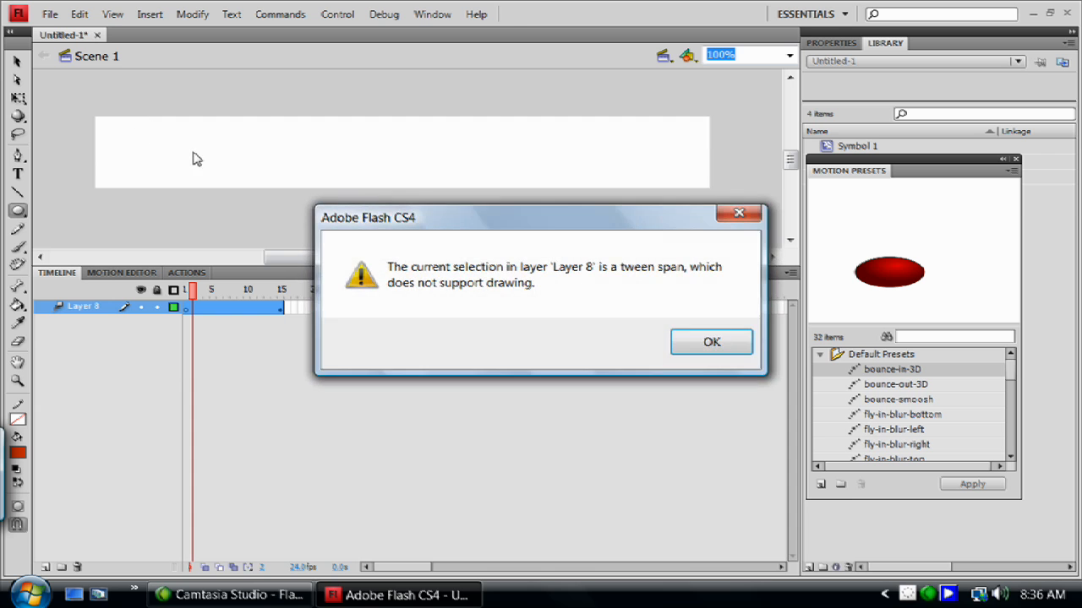
left_click(699, 346)
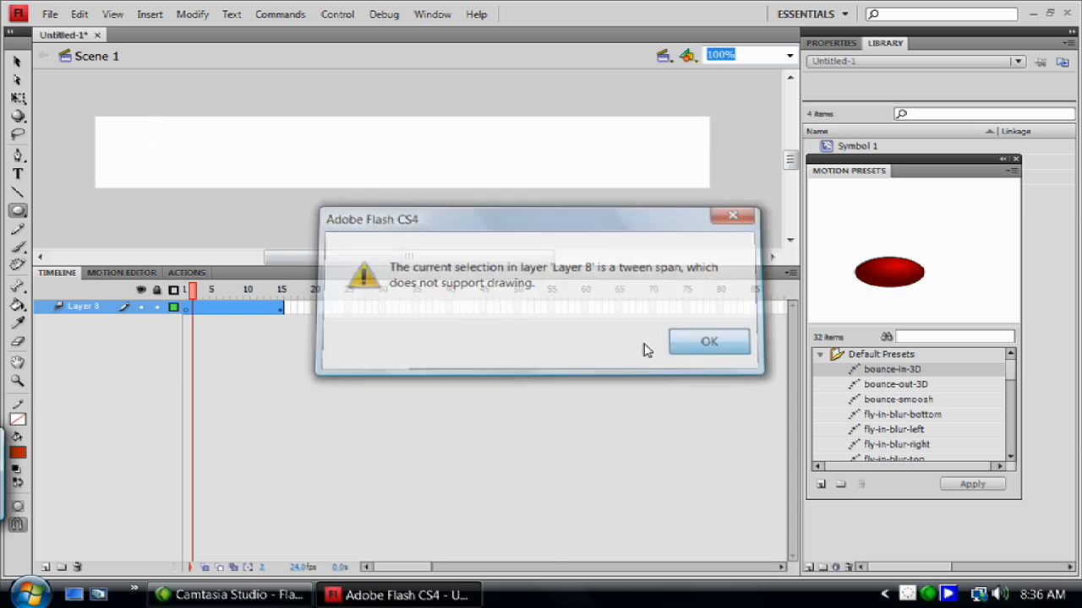
Add a new layer above Layer 8.
right_click(262, 312)
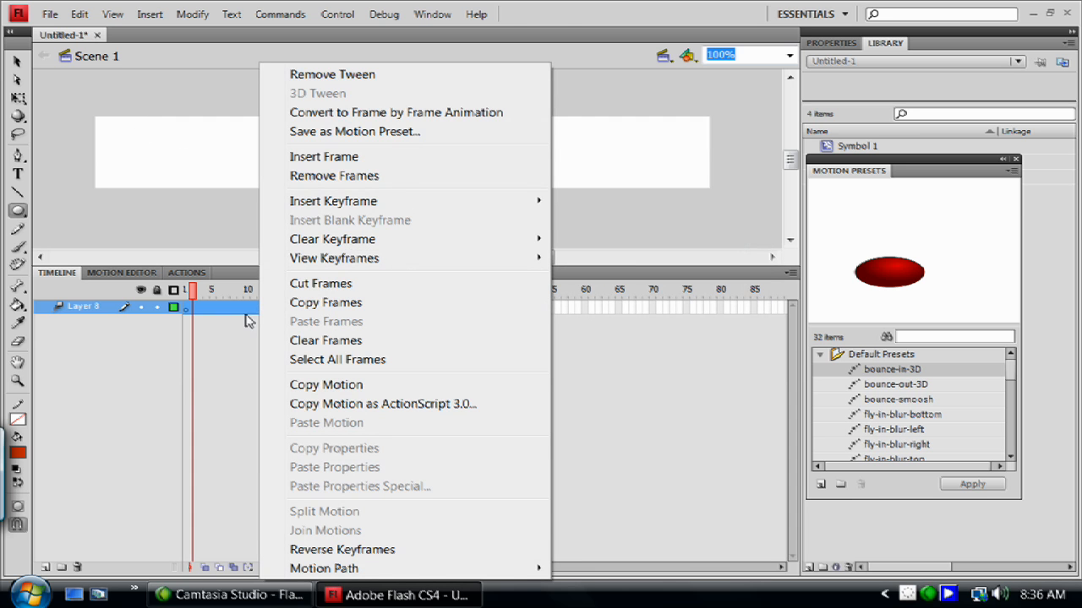
left_click(93, 553)
left_click(46, 568)
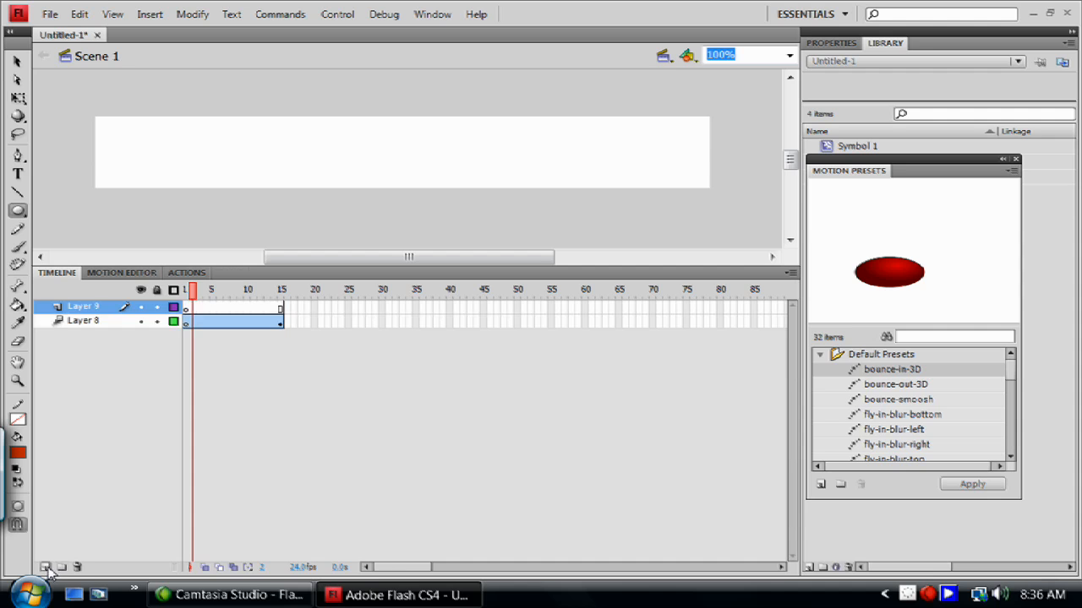
Select Layer 8 and delete it.
left_click(111, 322)
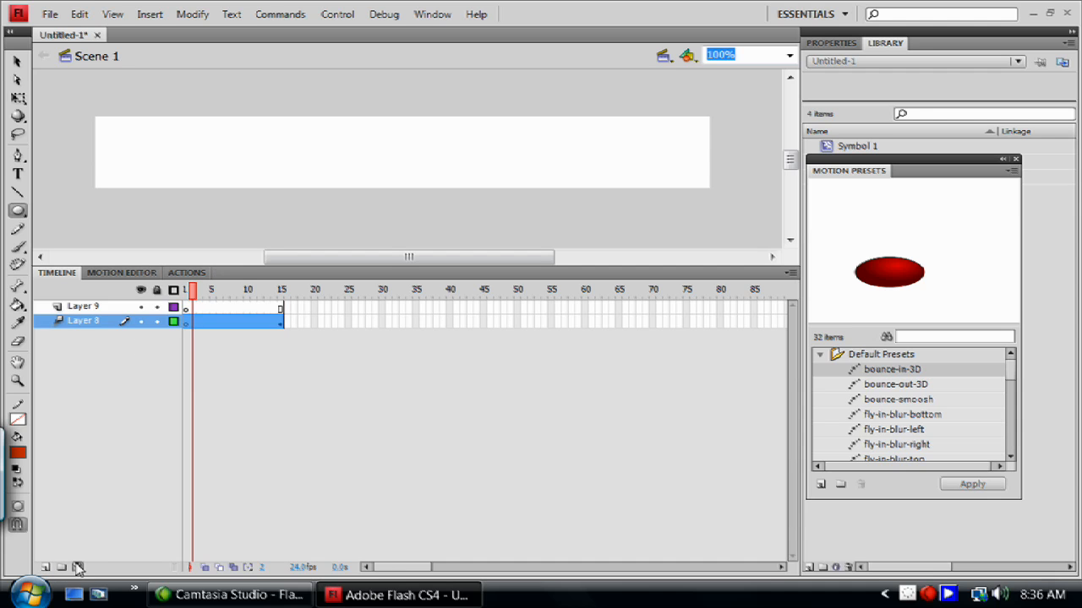
left_click(76, 567)
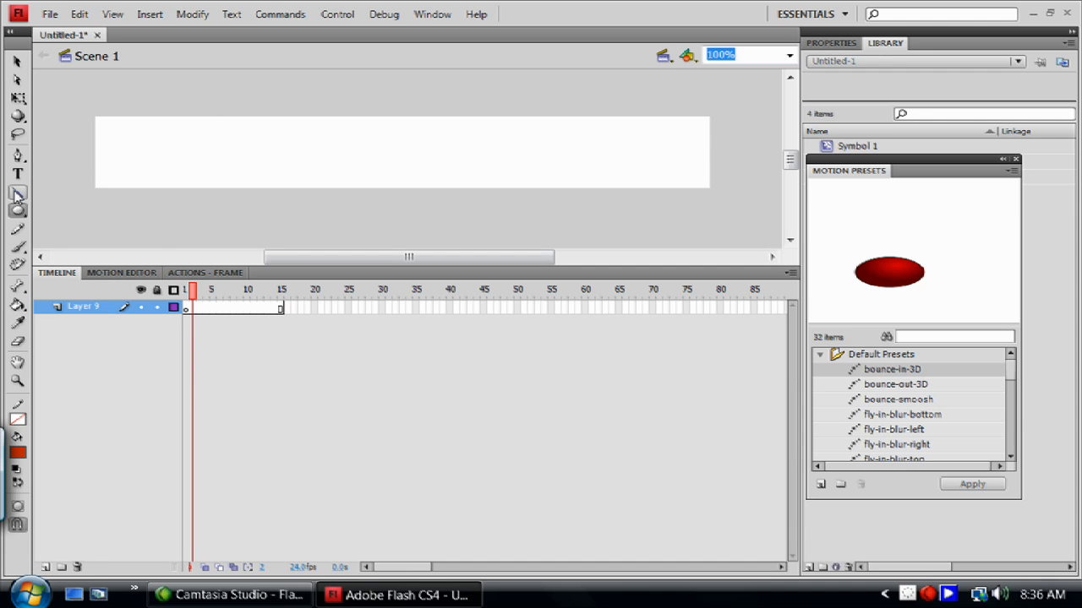
Draw a circle near the stage's left edge on Layer 9 and try to apply the bounce-in-3D preset.
left_click_drag(133, 125, 187, 173)
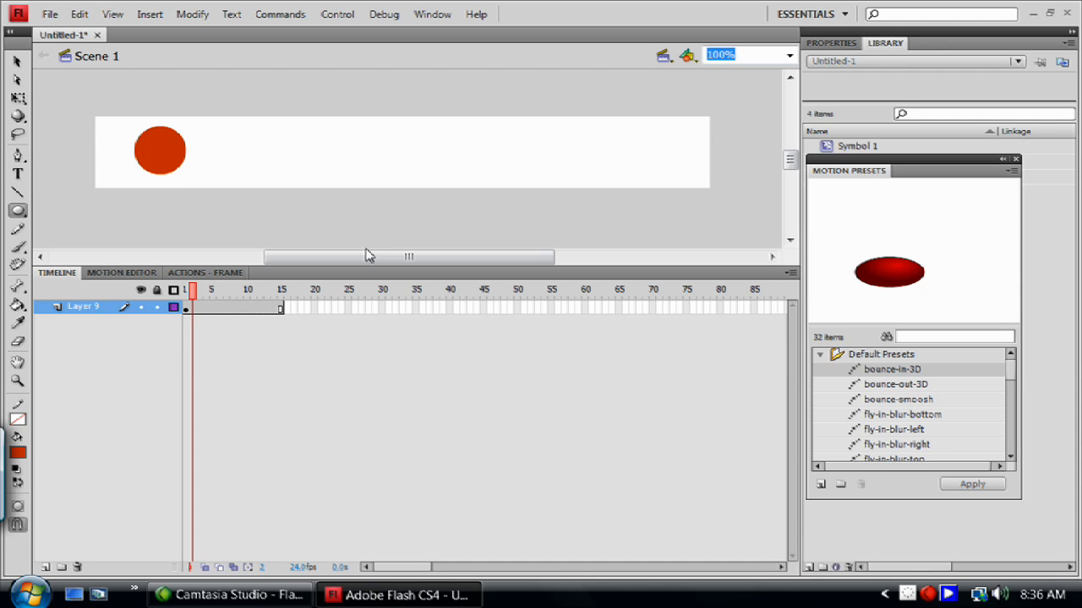
left_click(973, 487)
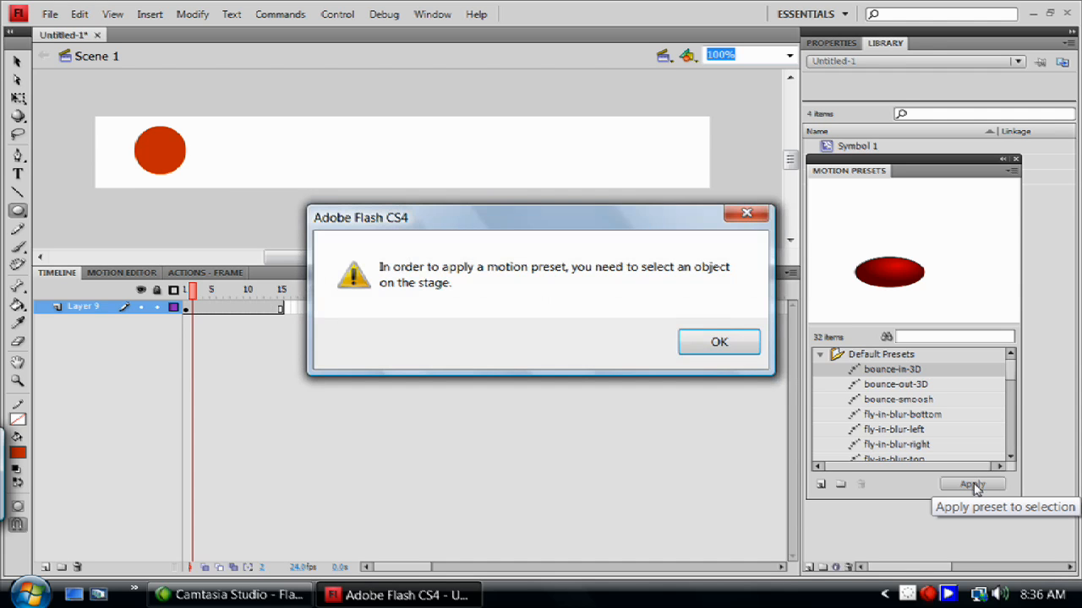
left_click(748, 352)
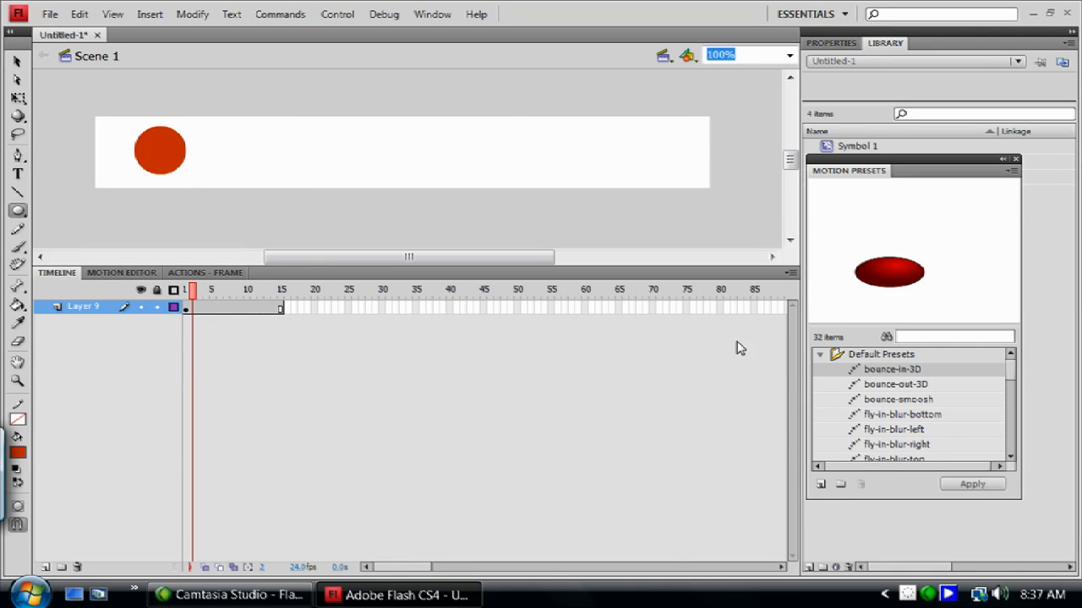
Select the circle and apply the bounce-in-3D preset, converting it to a movie clip for the tween.
left_click(17, 62)
left_click(169, 164)
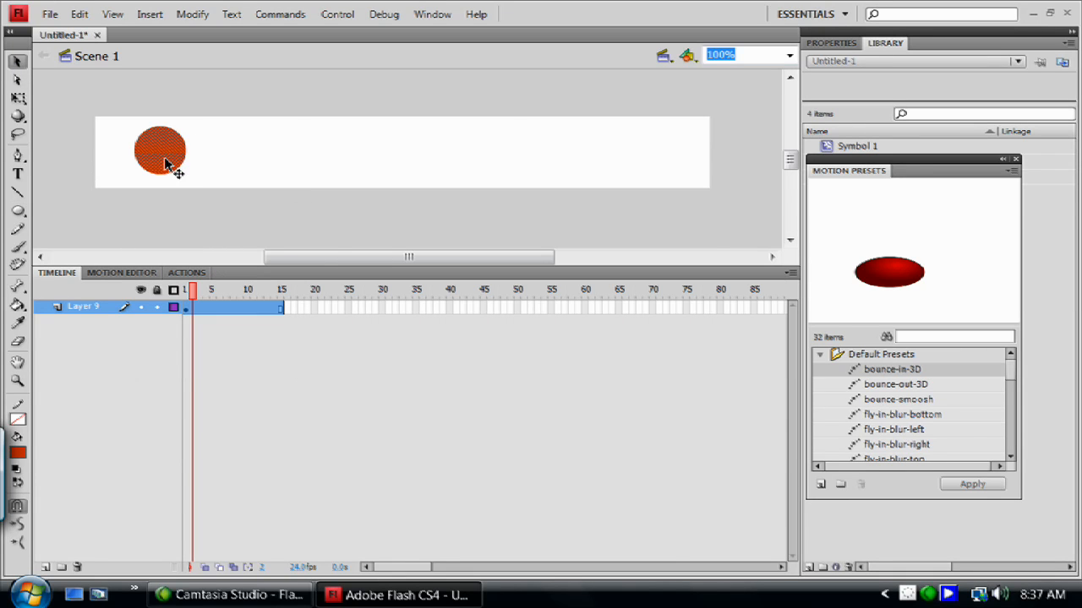
left_click(974, 485)
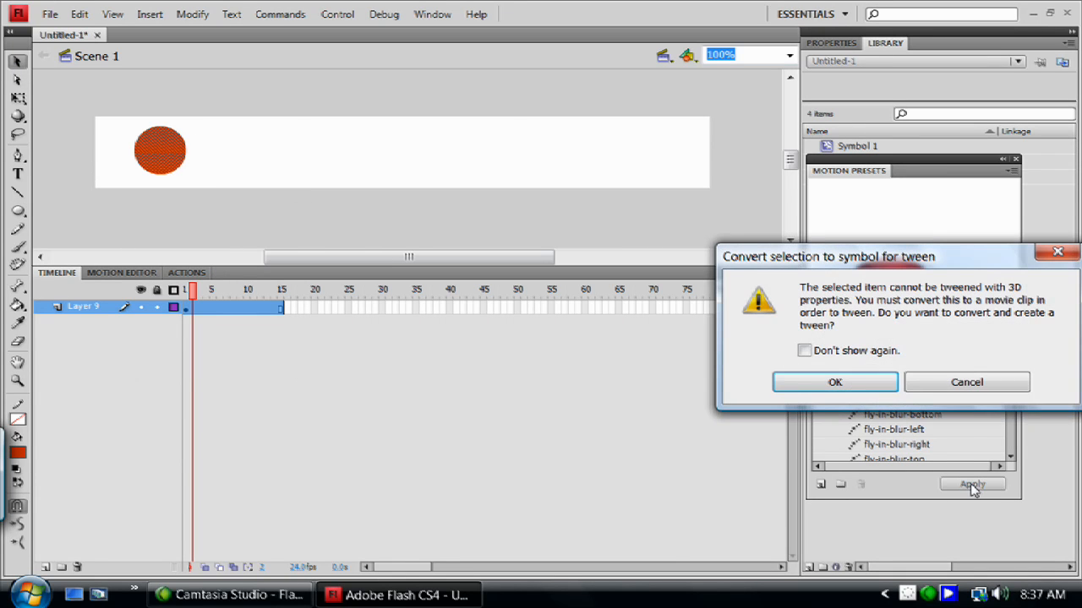
left_click(822, 389)
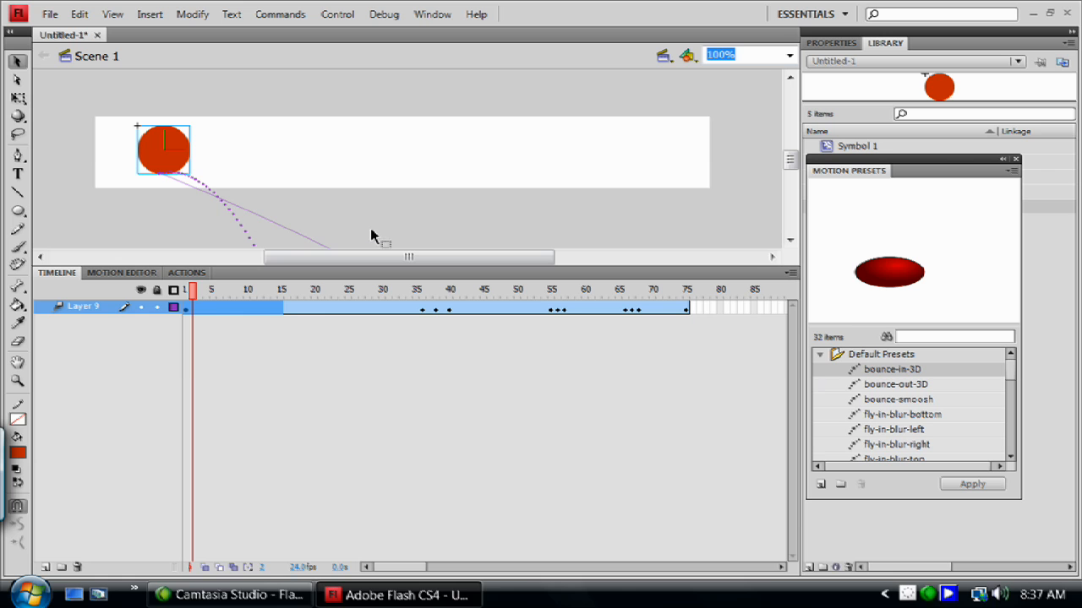
Play the animation and scrub through the tween span.
key("Return")
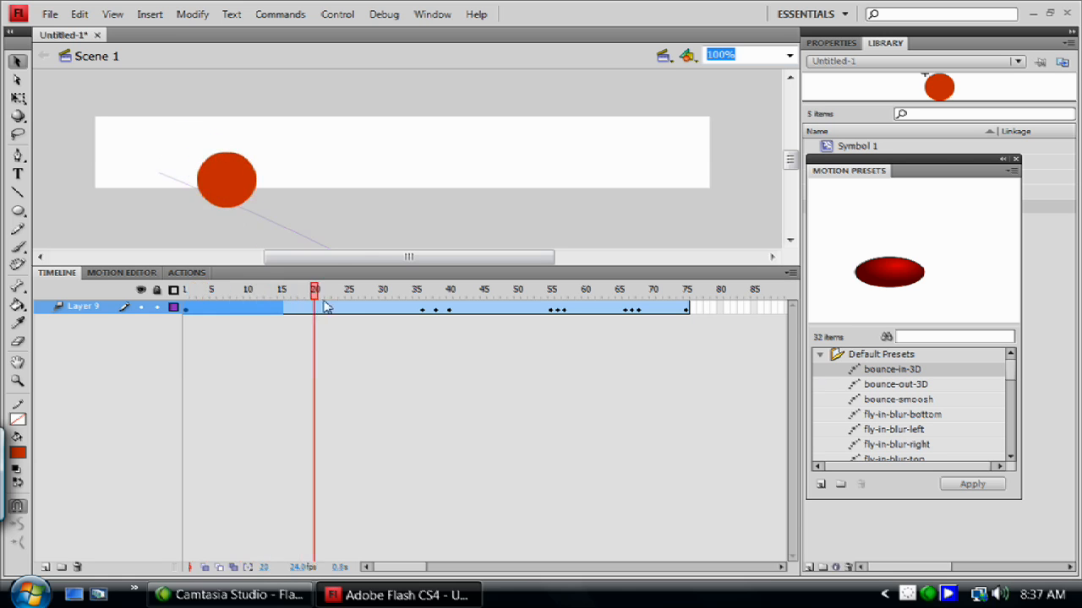
left_click_drag(692, 405, 422, 316)
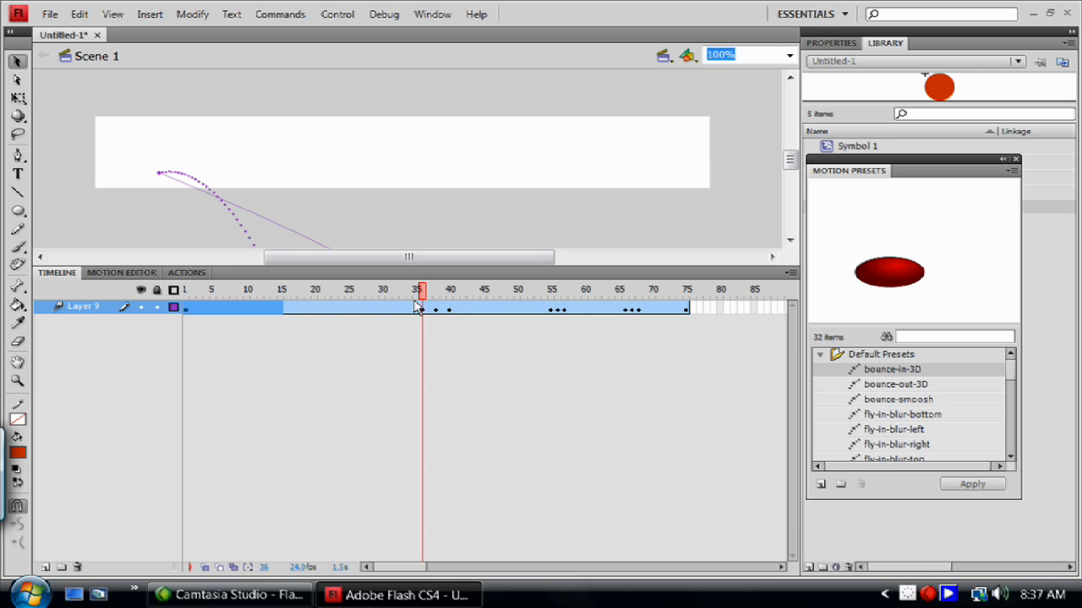
Reshape the motion path with the Subselection tool, raising the path and its end point onto the stage.
left_click_drag(414, 292, 442, 441)
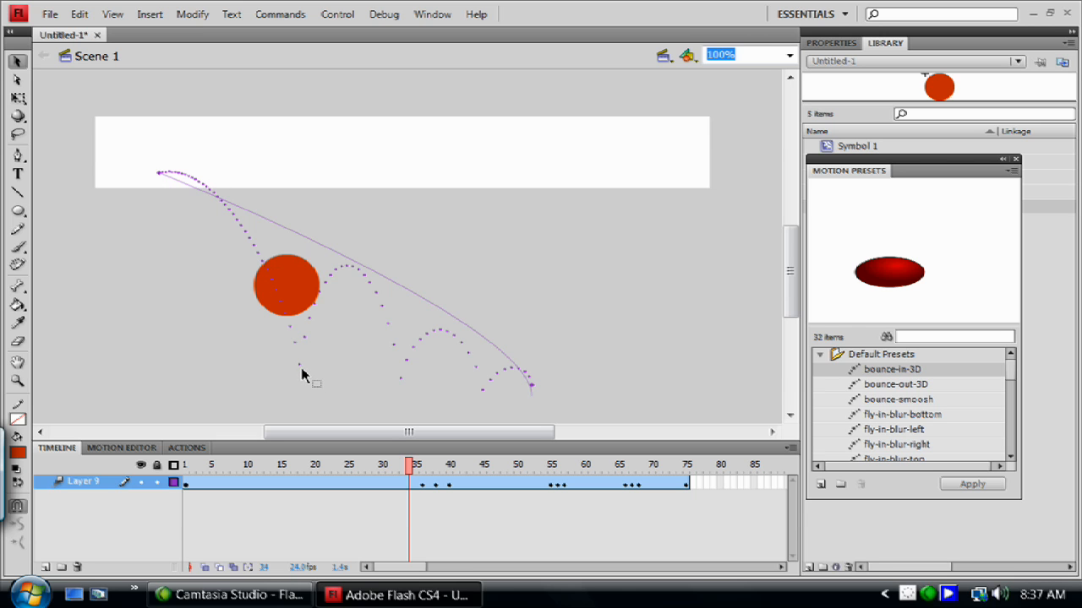
key("a")
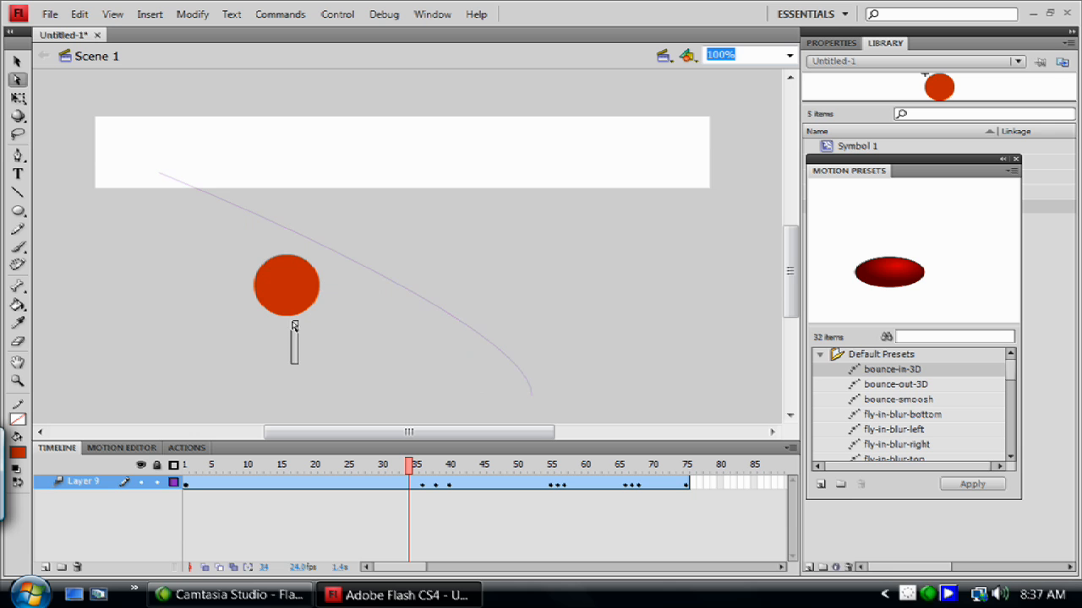
left_click(312, 235)
left_click_drag(311, 235, 357, 183)
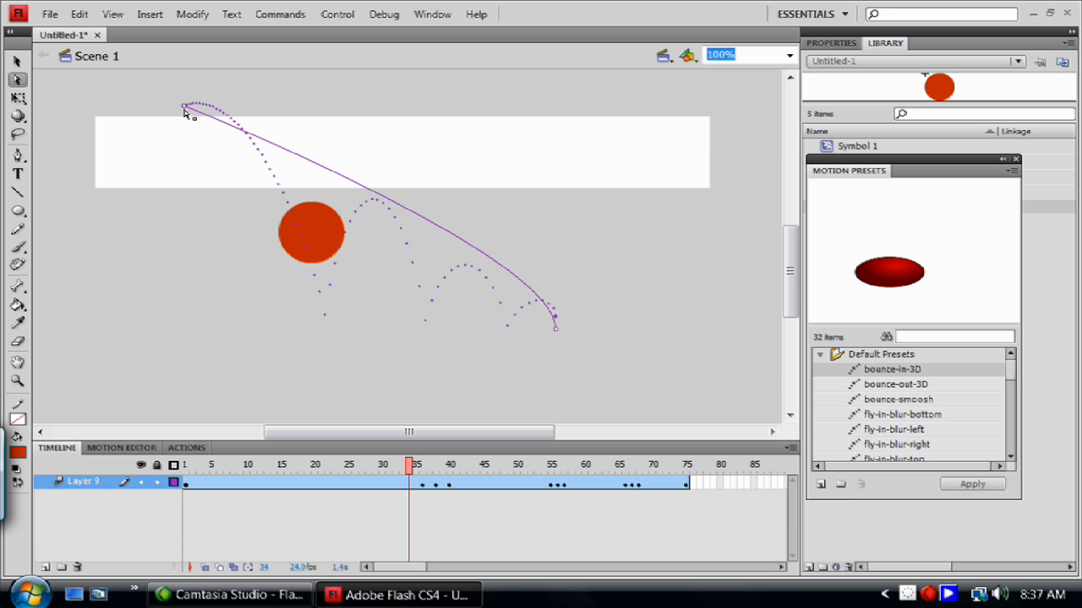
left_click(184, 107)
left_click_drag(558, 331, 537, 205)
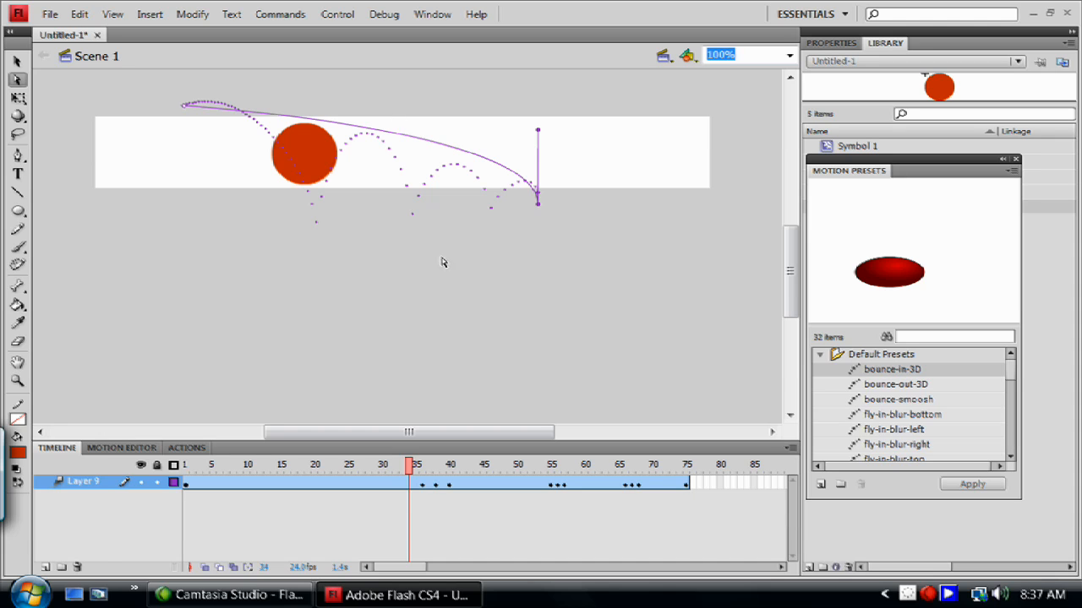
Inspect the tween's context menu and step the playhead through frames 3 and 16.
left_click(124, 449)
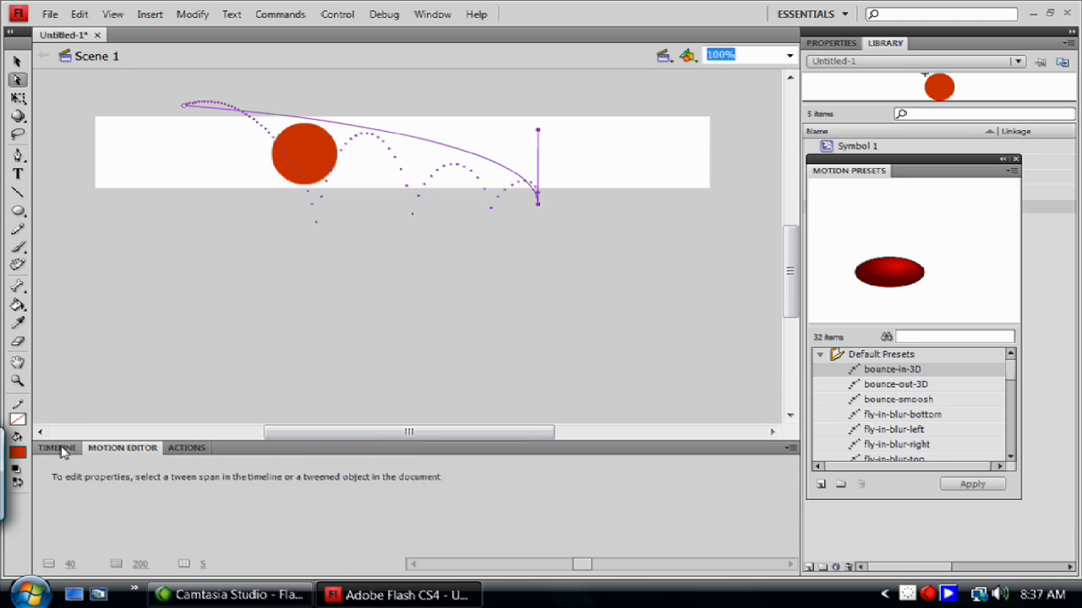
left_click(69, 454)
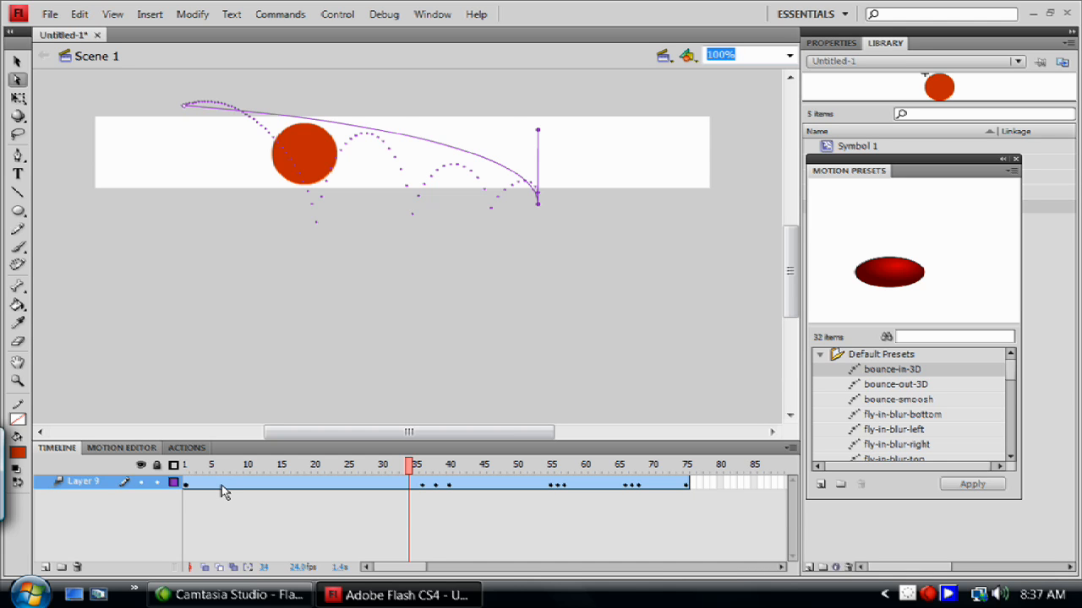
right_click(222, 485)
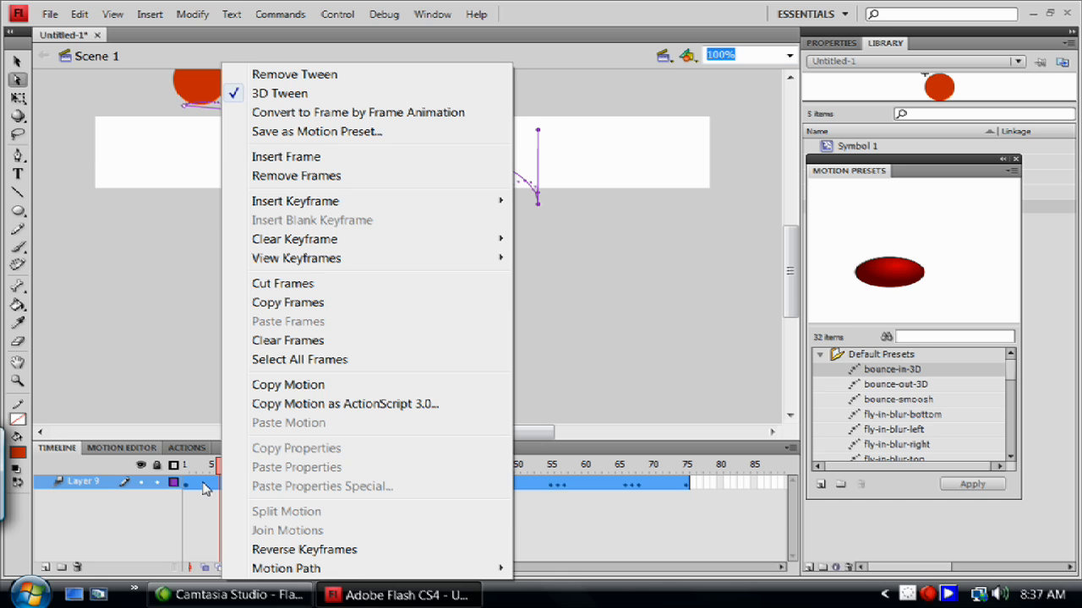
left_click(203, 486)
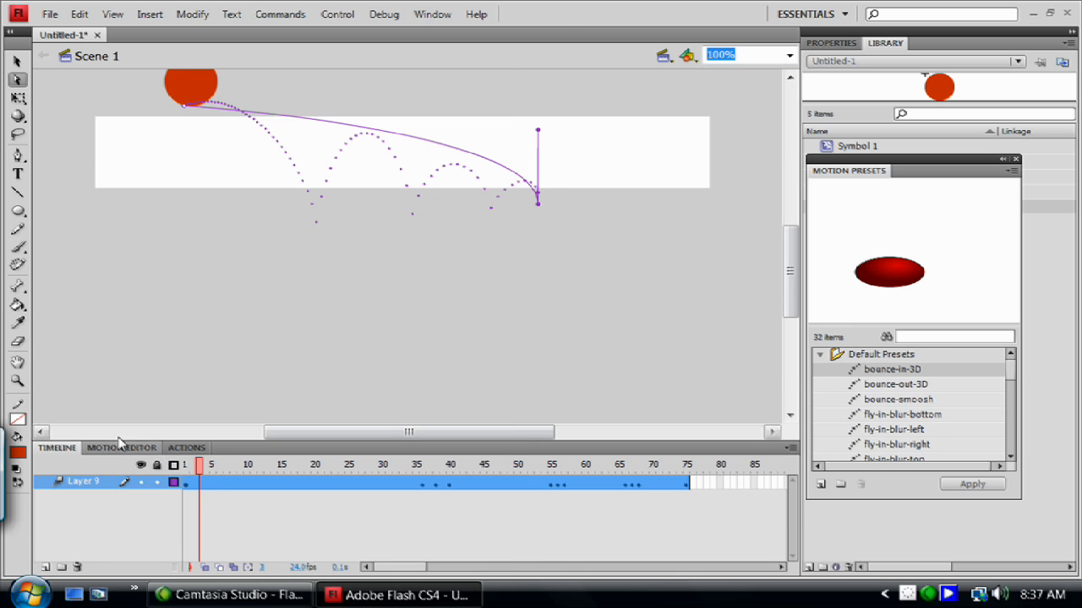
left_click(287, 487)
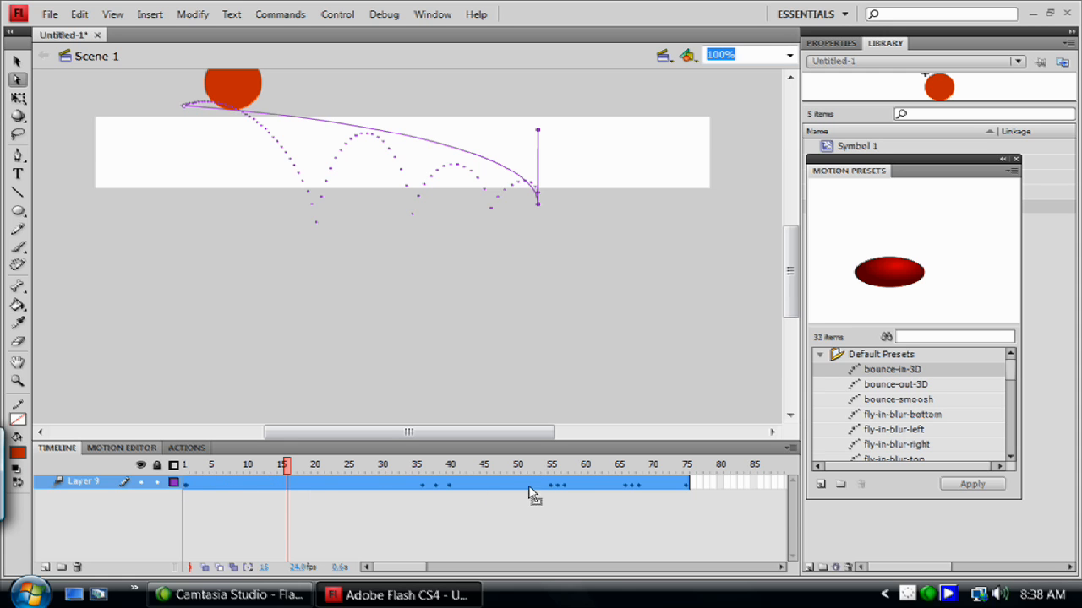
Open the Motion Editor, enlarge its panel, and set the viewable frames to 75.
left_click(111, 448)
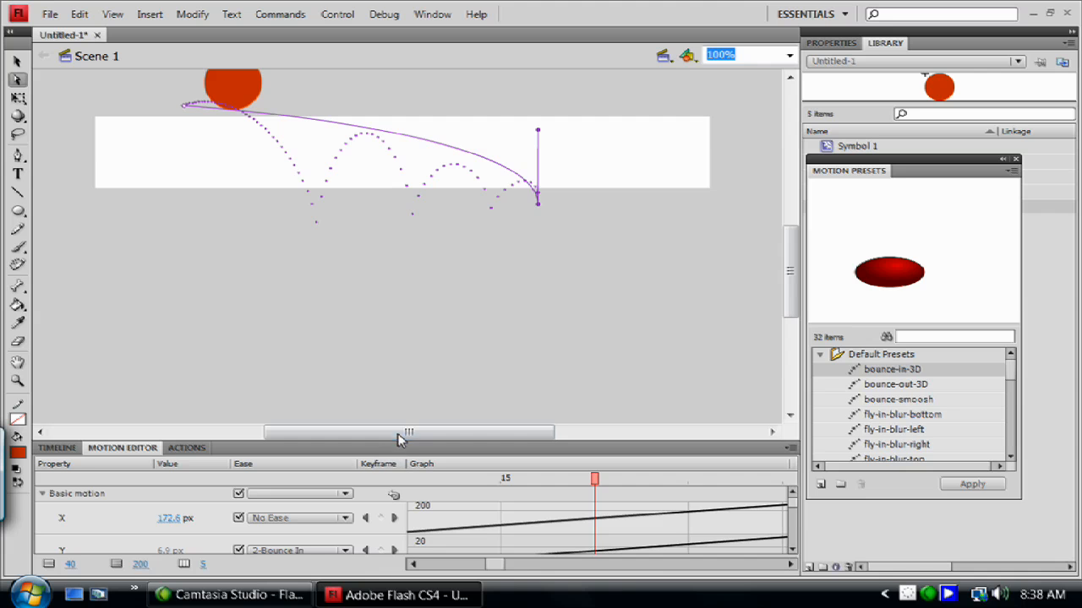
left_click_drag(402, 443, 435, 191)
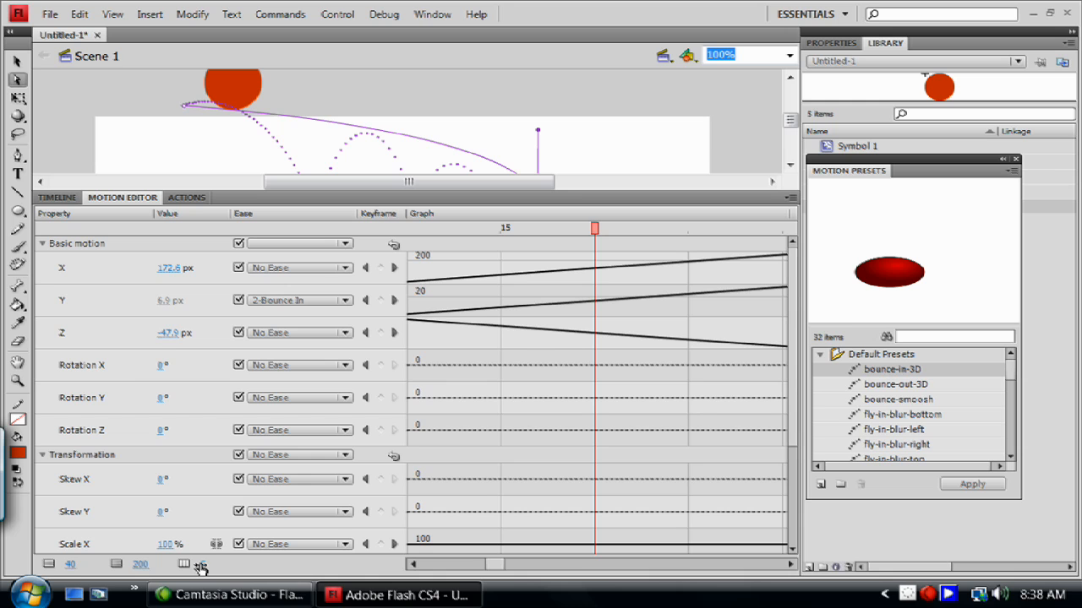
left_click_drag(203, 571, 313, 561)
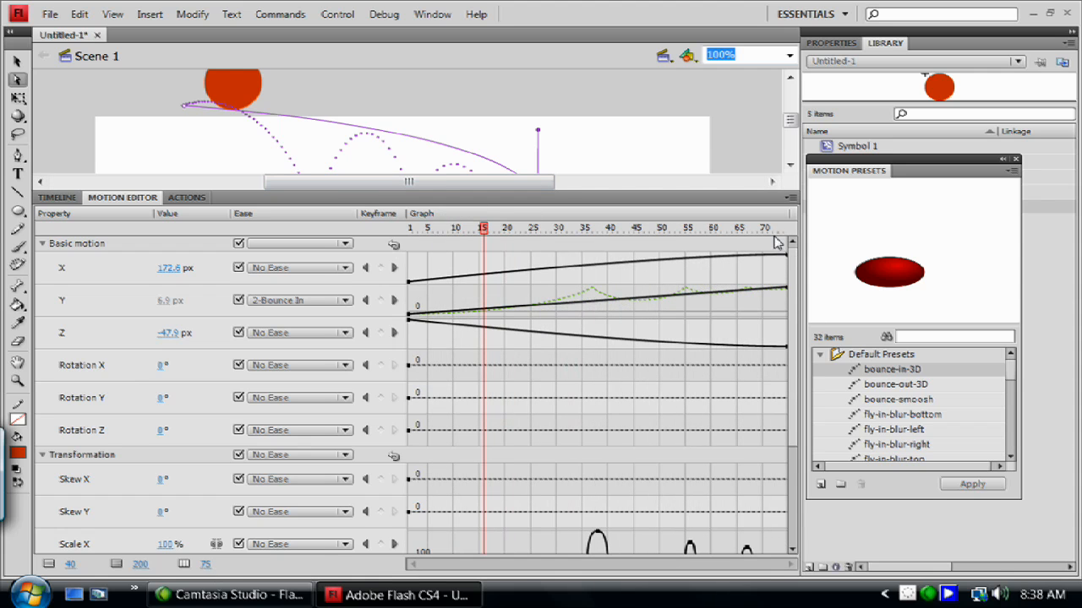
left_click_drag(207, 571, 349, 565)
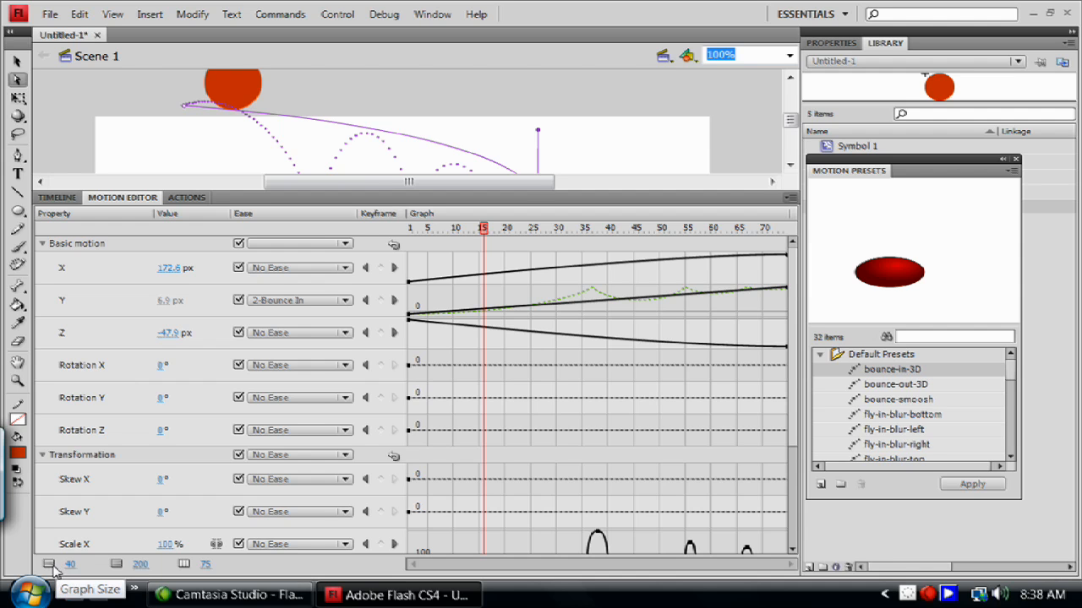
Resize the Motion Editor graphs and lower the Scale X peak keyframe near frame 37 to about 132%.
left_click_drag(73, 568, 36, 564)
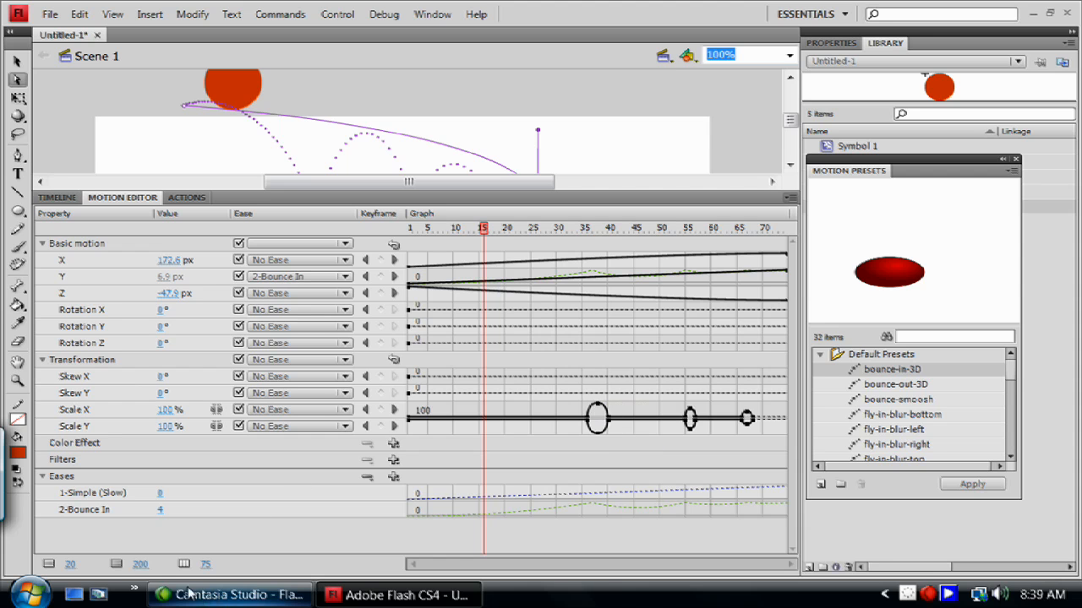
mouse_move(74, 565)
left_mouse_down()
mouse_move(140, 564)
mouse_move(73, 564)
left_mouse_up()
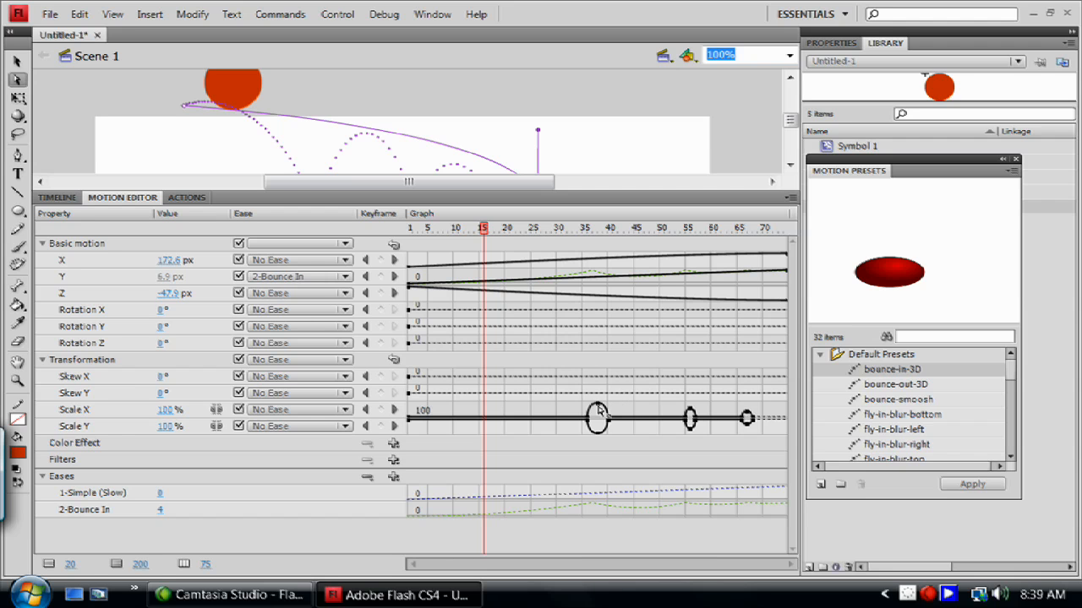
left_click_drag(73, 565, 199, 564)
scroll(683, 384, "down", 6)
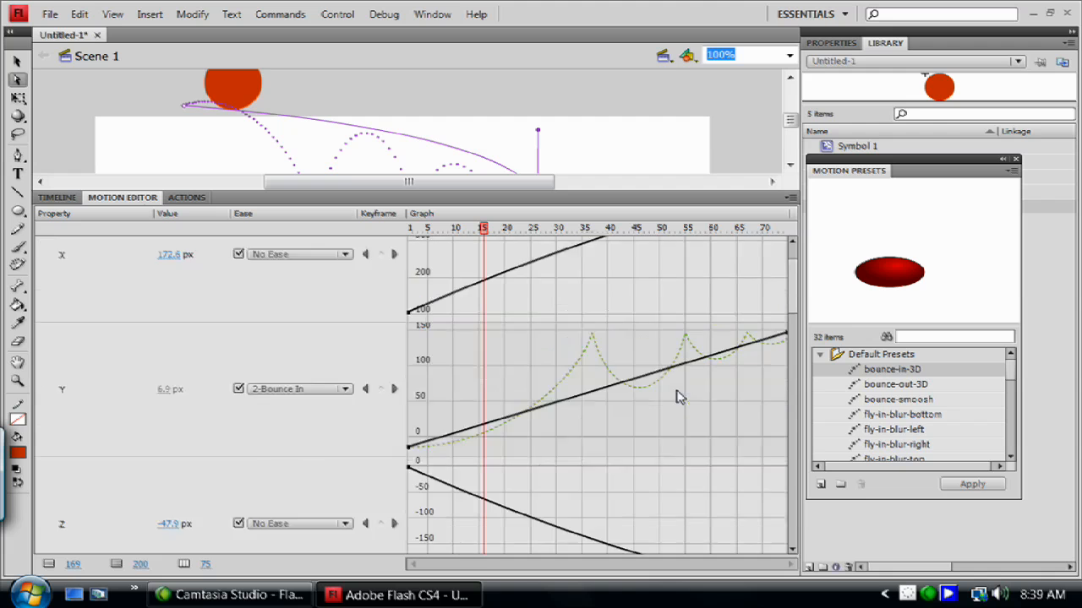
scroll(728, 381, "down", 8)
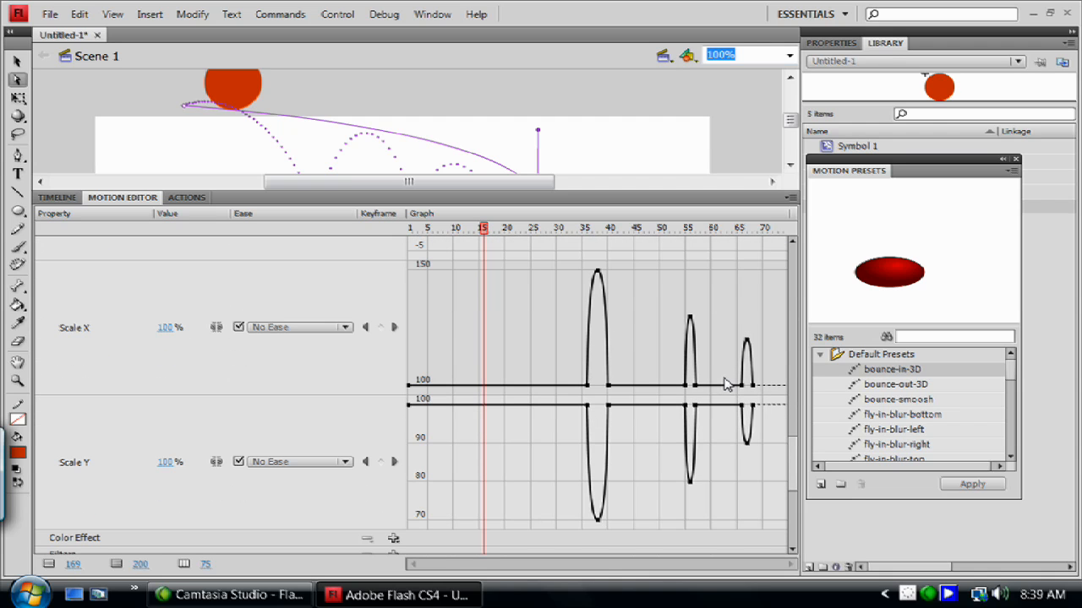
mouse_move(598, 279)
left_mouse_down()
mouse_move(598, 289)
mouse_move(599, 279)
left_mouse_up()
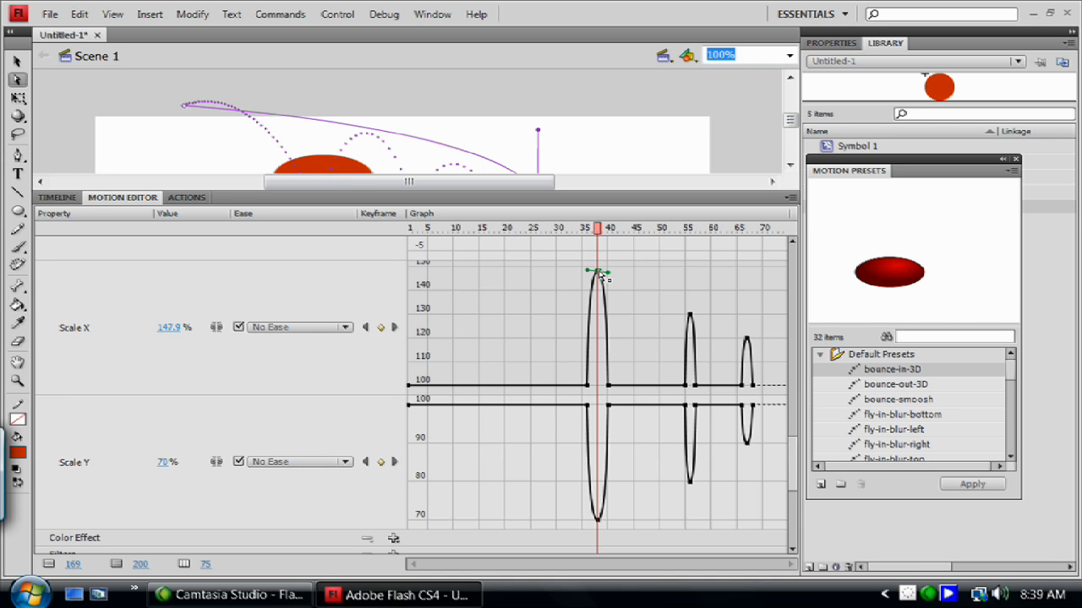
mouse_move(602, 277)
left_mouse_down()
mouse_move(599, 286)
mouse_move(599, 272)
left_mouse_up()
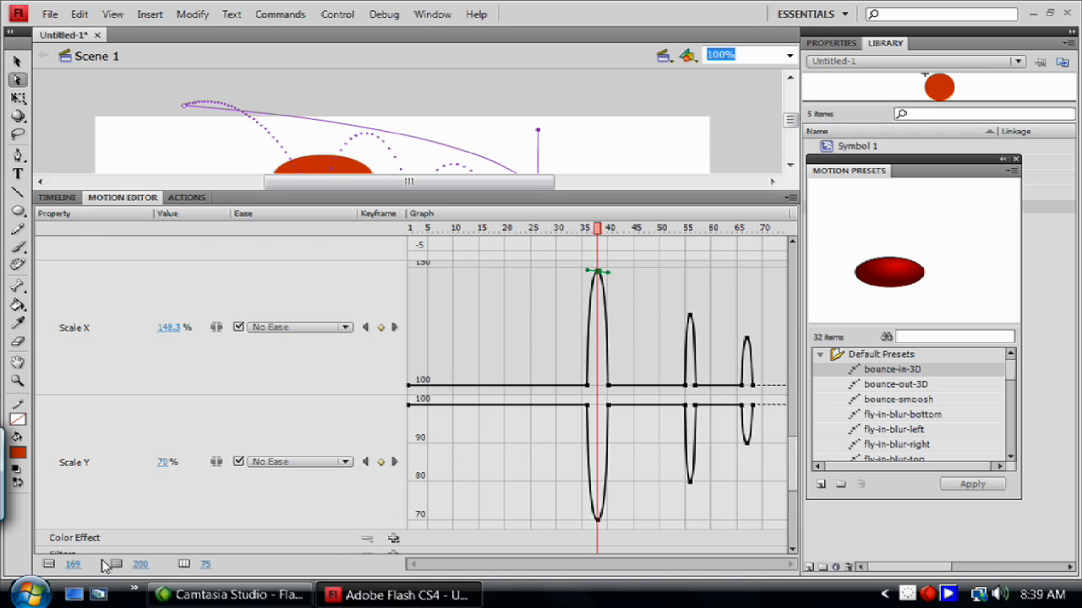
left_click_drag(75, 566, 42, 566)
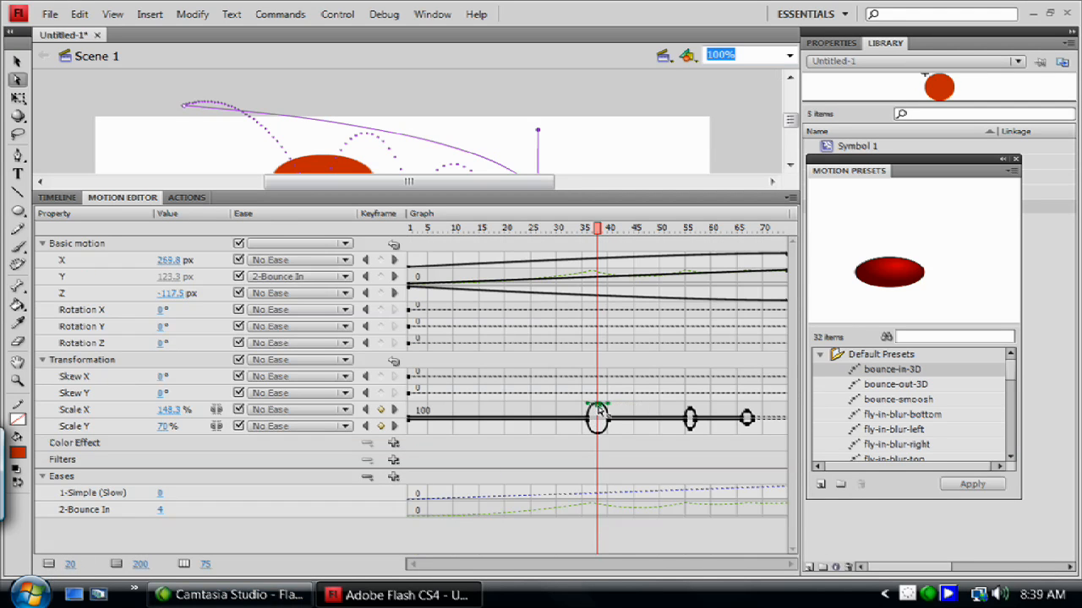
left_click_drag(601, 411, 601, 410)
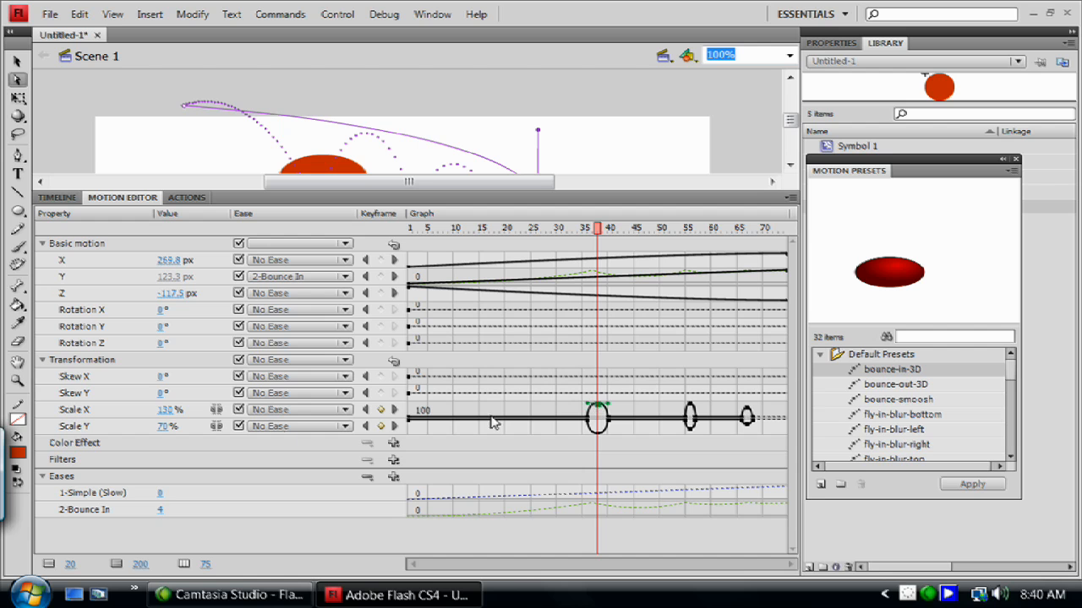
Raise the Scale X keyframe at frame 35 to about 106% and move it back to around frame 16.
left_click_drag(72, 564, 757, 471)
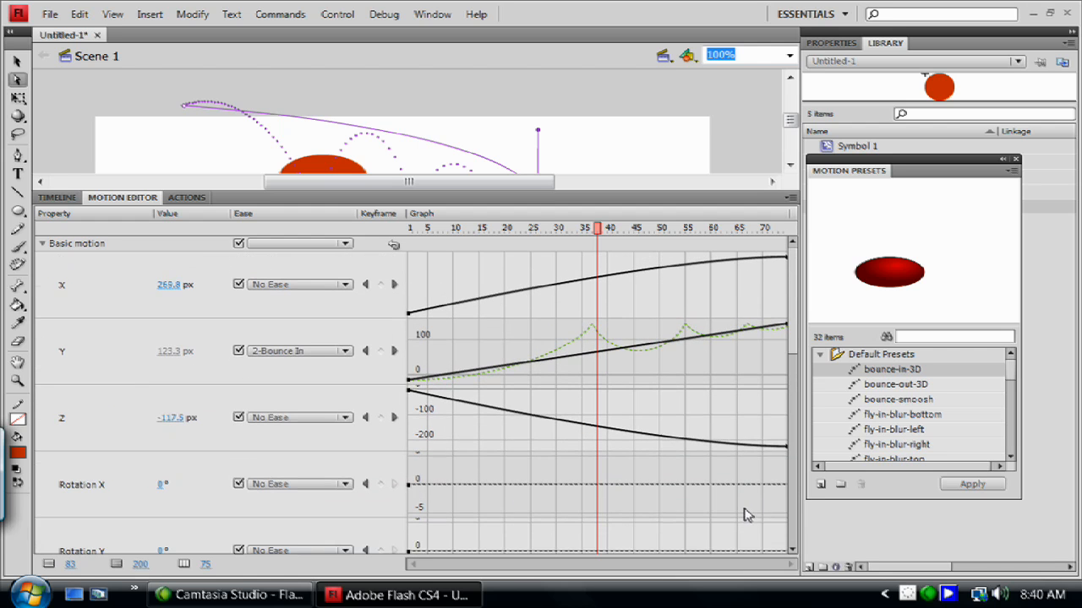
scroll(754, 504, "down", 10)
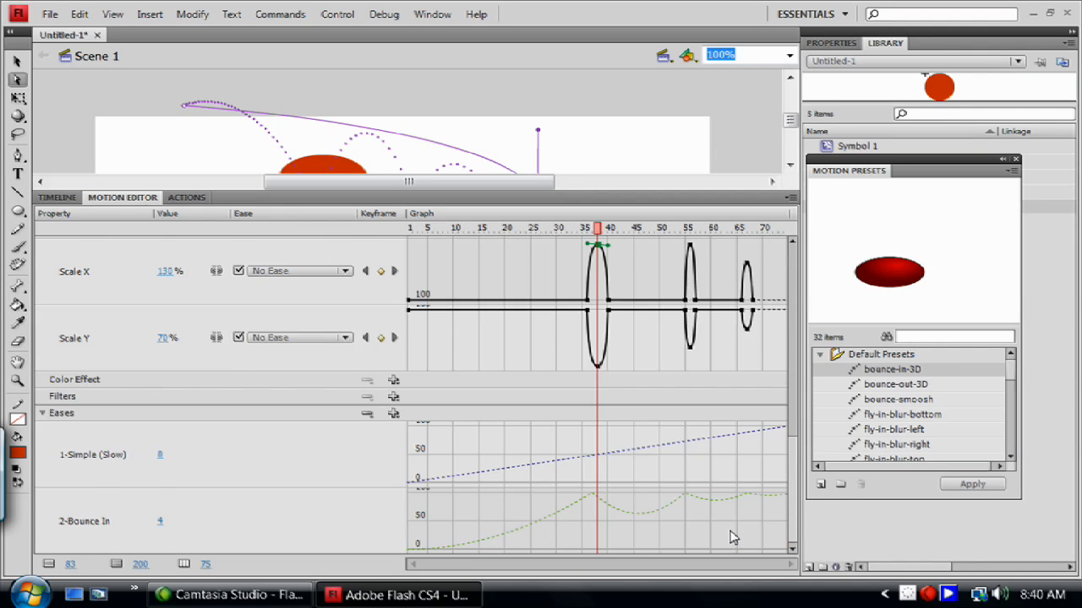
scroll(732, 537, "up", 3)
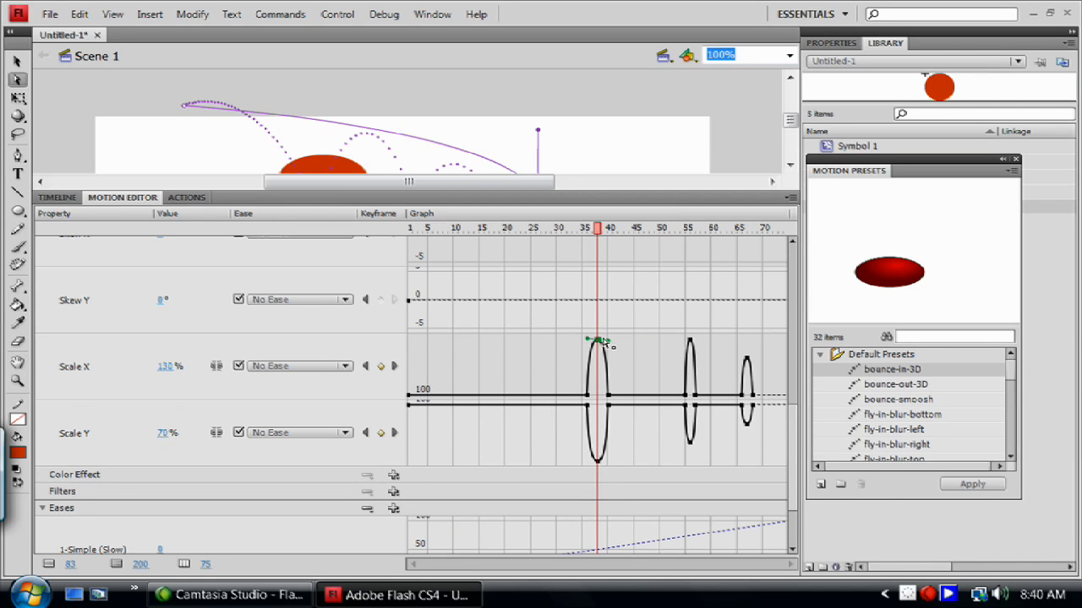
mouse_move(596, 347)
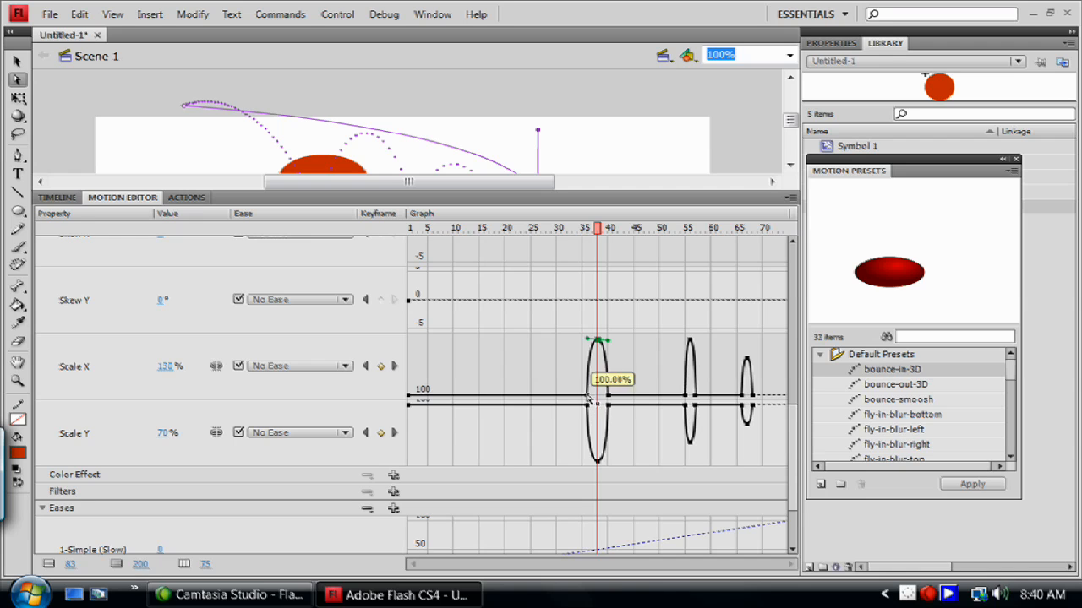
left_click_drag(581, 403, 586, 404)
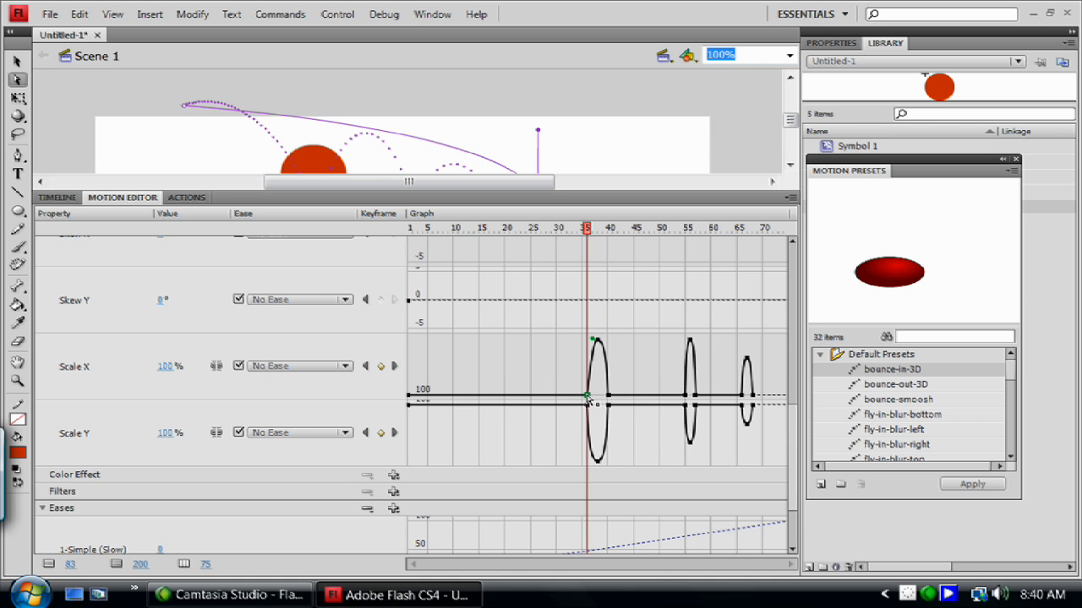
left_click_drag(589, 396, 590, 389)
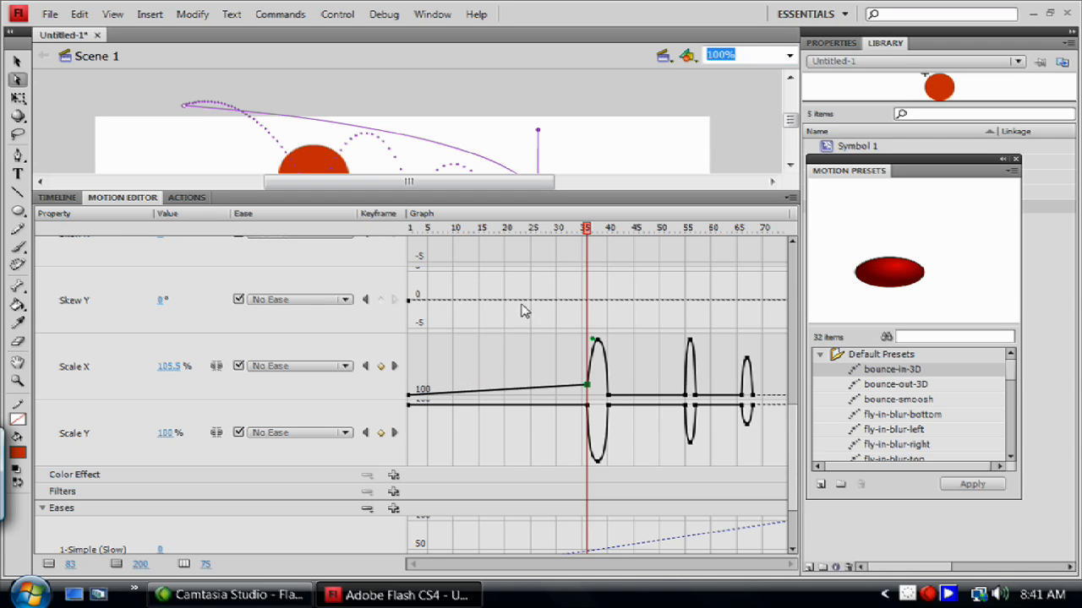
mouse_move(532, 397)
left_click_drag(588, 389, 490, 383)
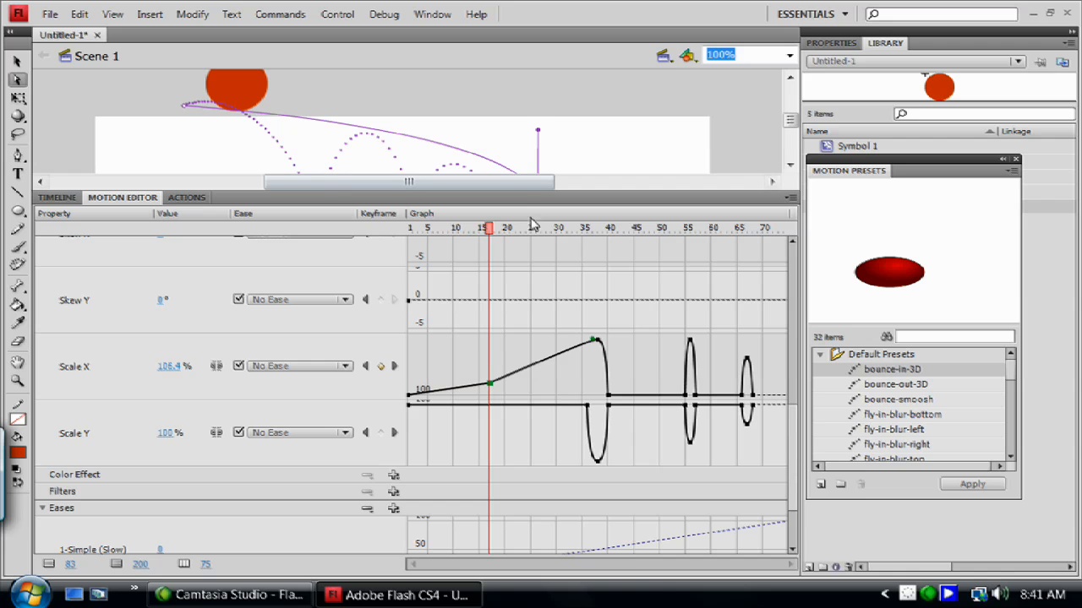
Scrub the playhead through the tween to preview the Scale X change on the stage.
left_click_drag(491, 230, 604, 258)
left_click_drag(534, 267, 532, 266)
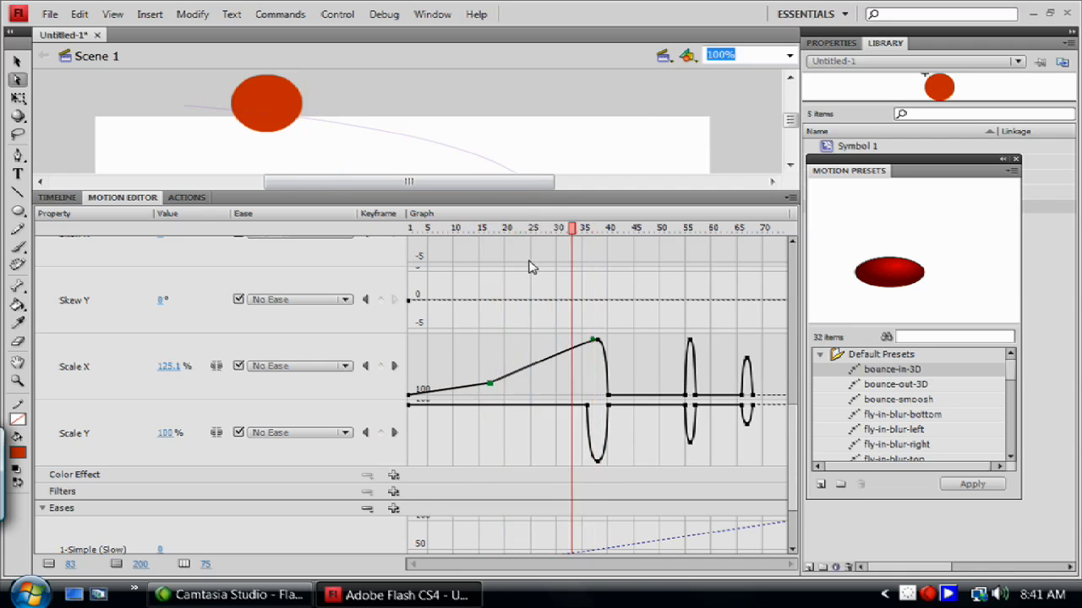
left_click_drag(552, 191, 557, 238)
left_click_drag(486, 257, 540, 325)
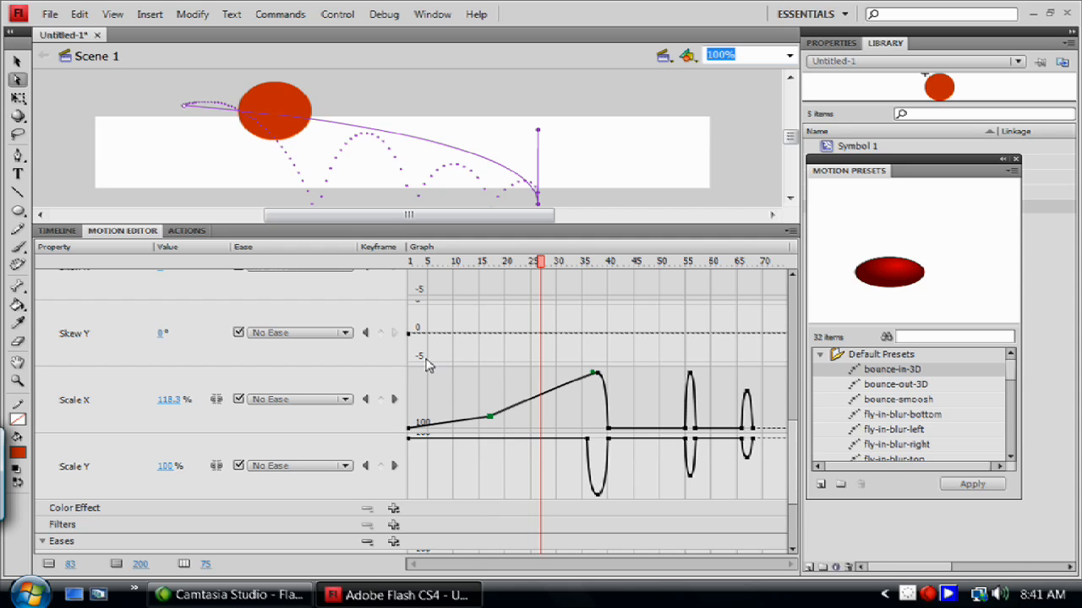
Add Skew Y keyframes at frames 19 and 35 and raise the skew to 4.5°.
right_click(500, 340)
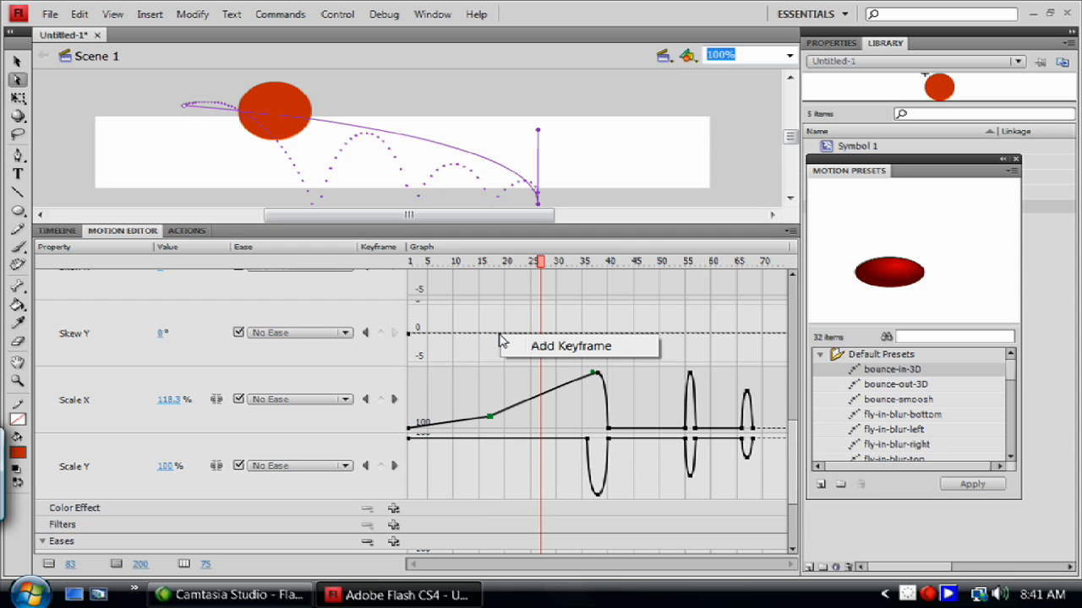
left_click(520, 347)
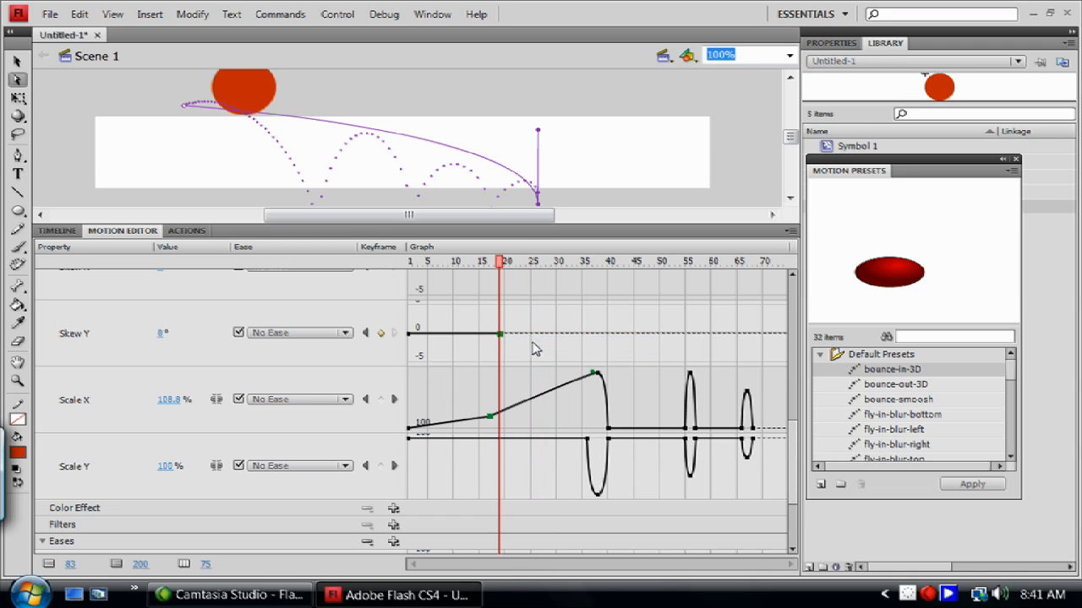
right_click(589, 338)
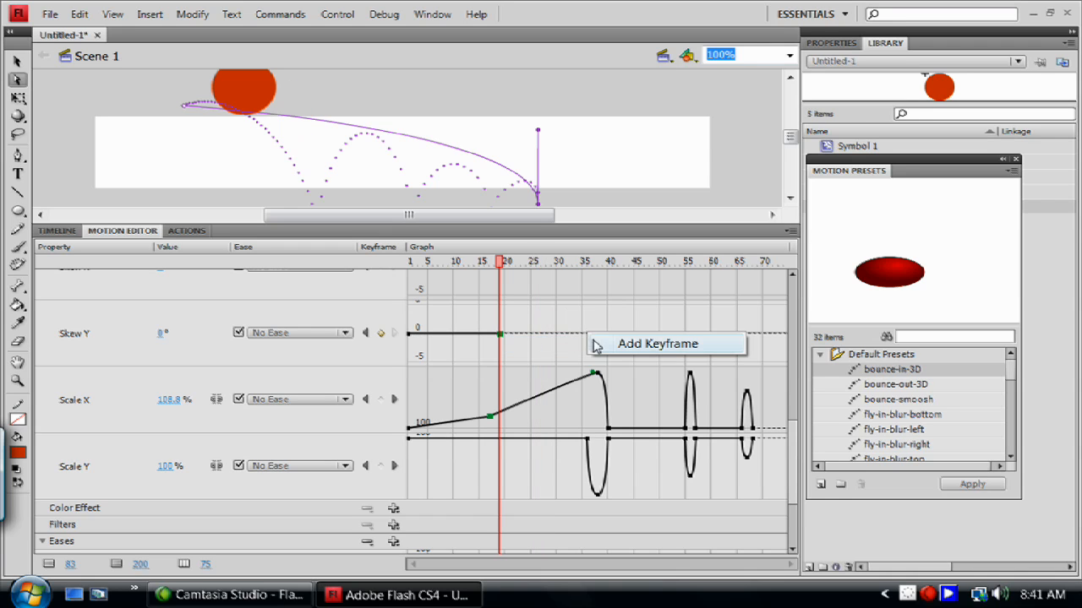
left_click(600, 346)
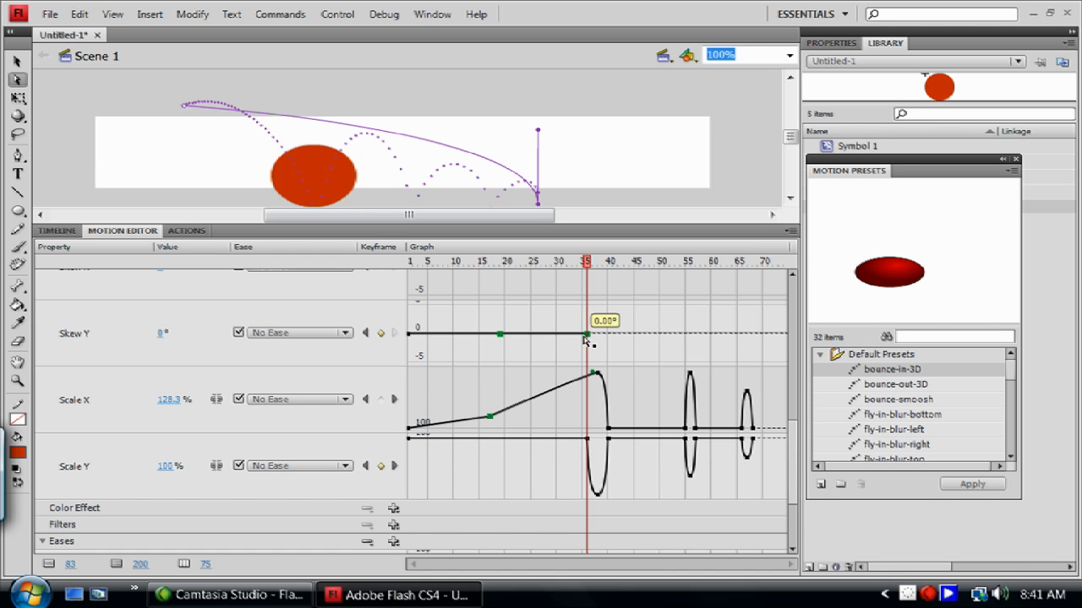
left_click_drag(587, 334, 589, 309)
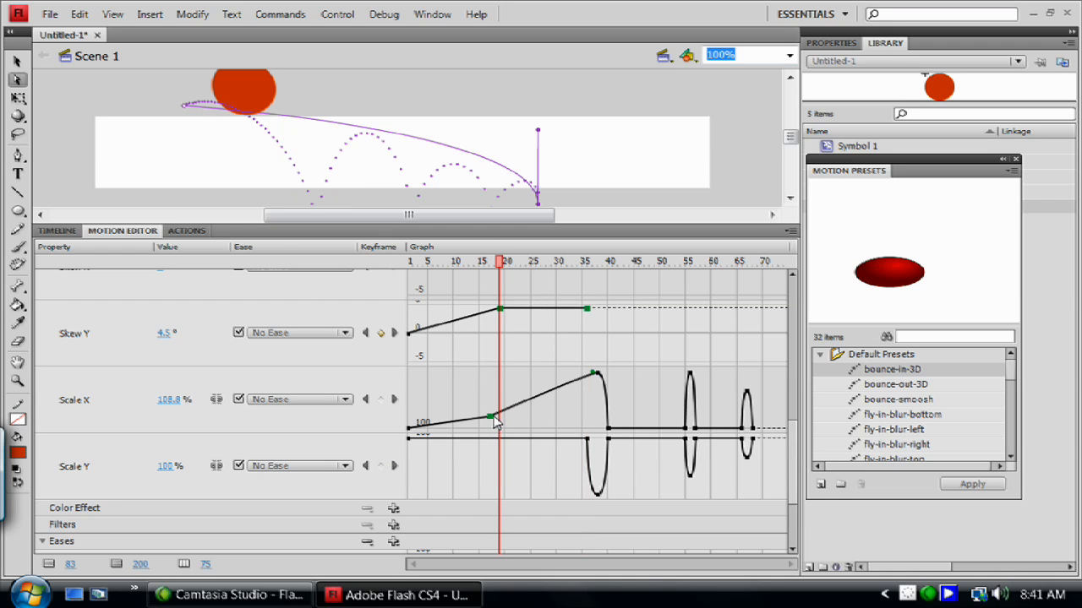
Scrub the playhead through the tween to preview the skew on the circle.
left_click_drag(503, 270, 540, 318)
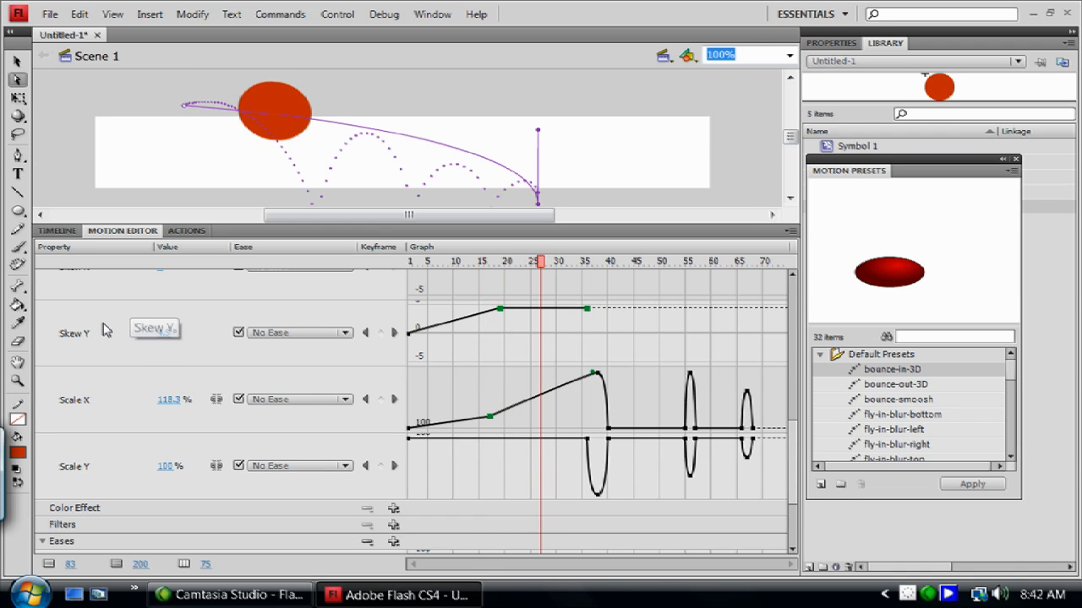
left_click_drag(542, 260, 545, 338)
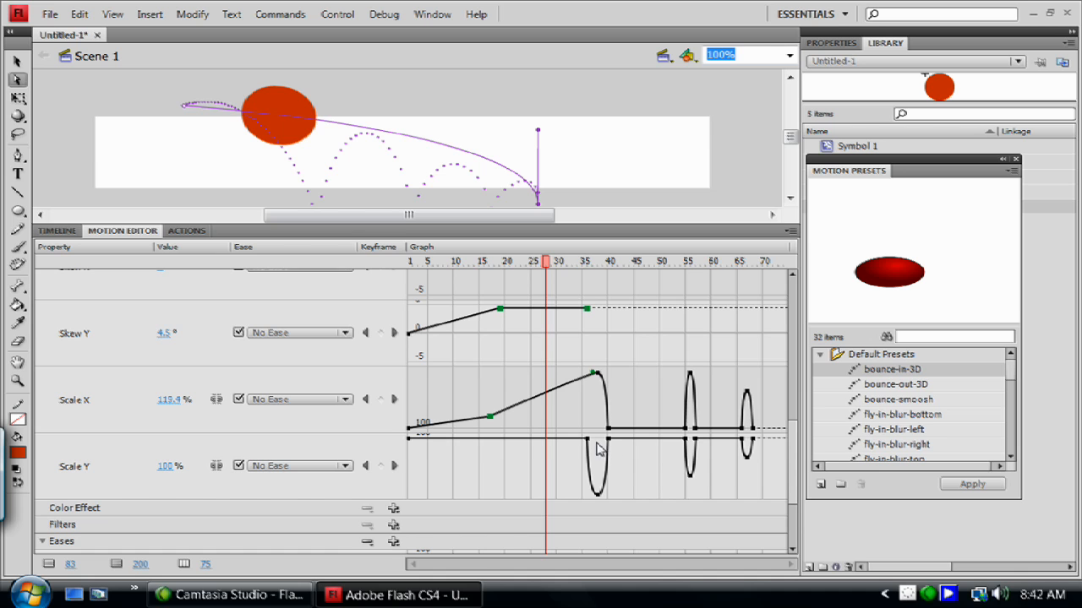
left_click_drag(546, 262, 583, 264)
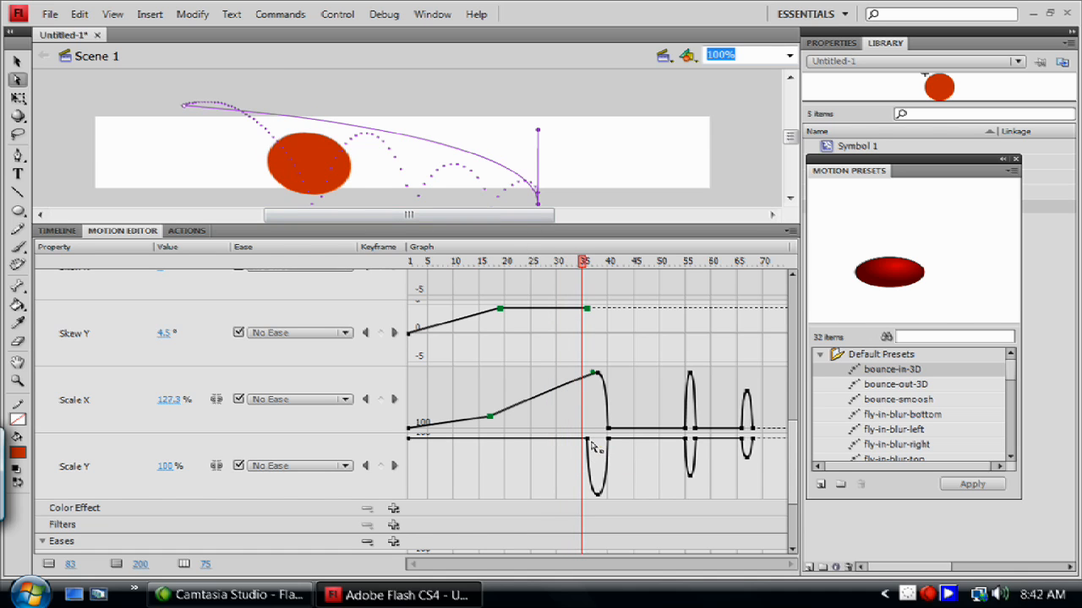
Try lowering and then raising the Scale Y keyframe at frame 35, undoing the last change.
left_click_drag(588, 441, 587, 466)
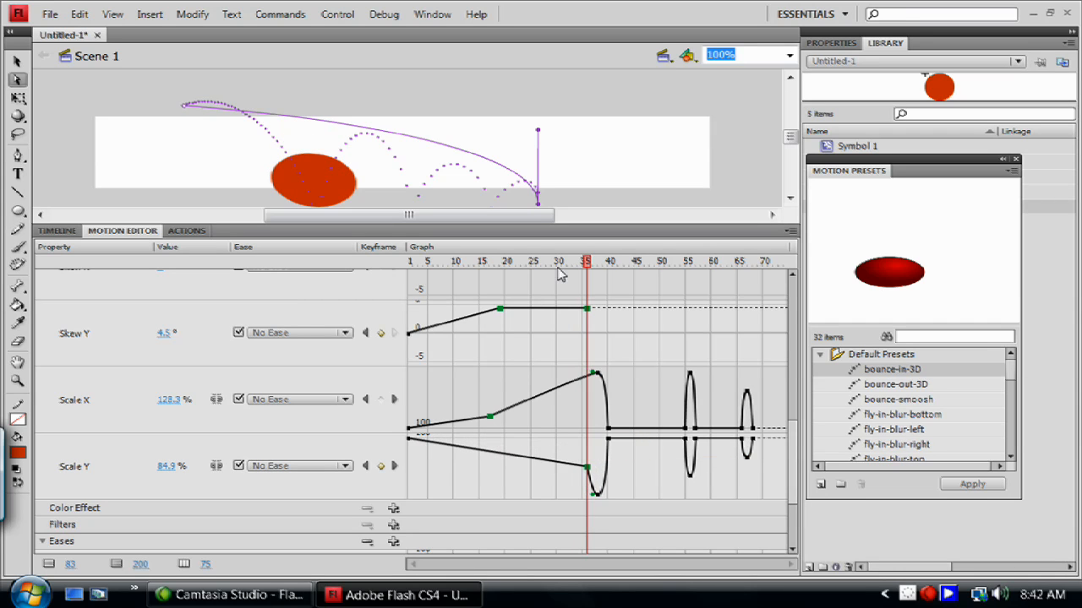
mouse_move(598, 263)
left_mouse_down()
mouse_move(577, 272)
mouse_move(591, 262)
left_mouse_up()
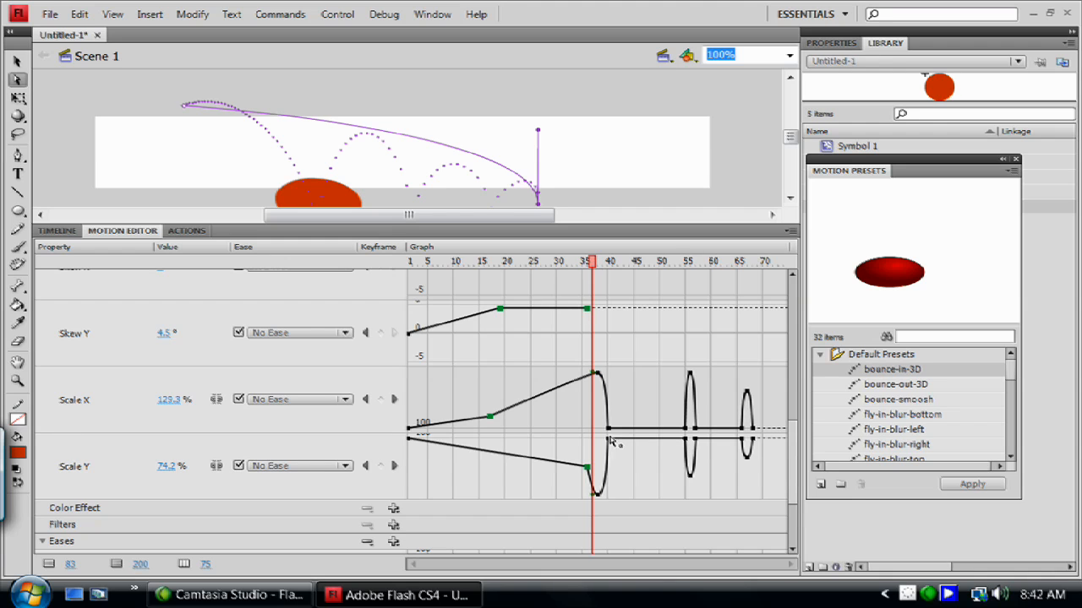
left_click_drag(589, 470, 594, 386)
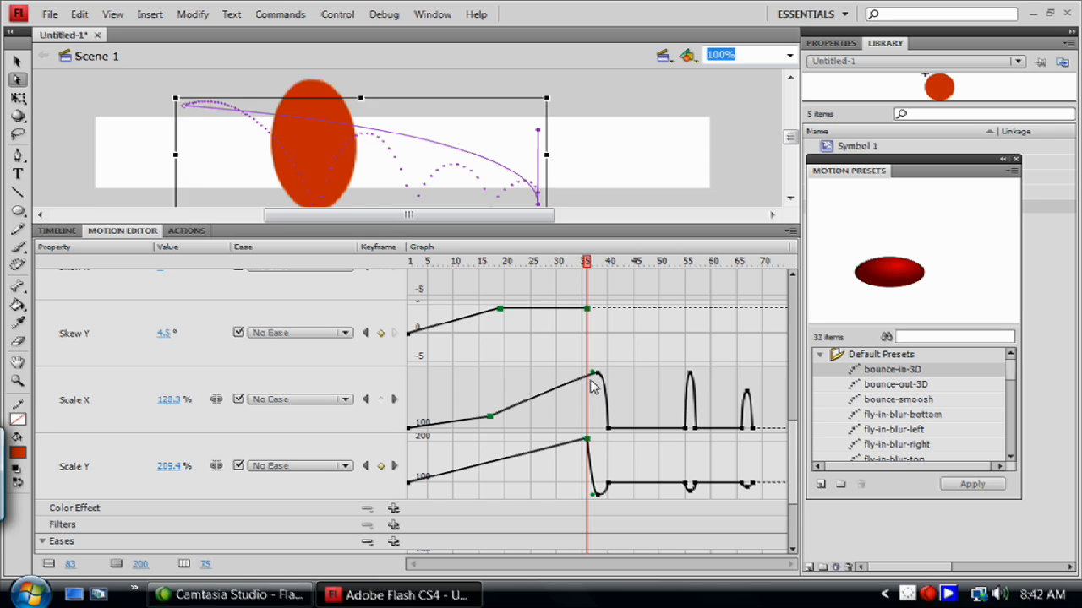
key("ctrl+z")
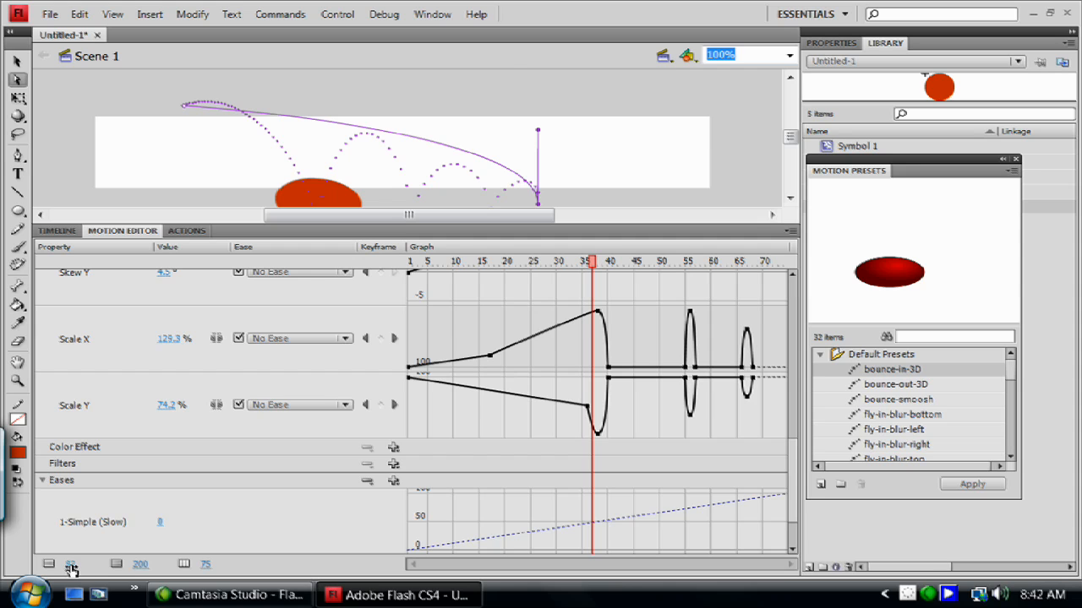
Return the Scale Y keyframe at frame 35 to 100%.
left_click_drag(71, 566, 53, 565)
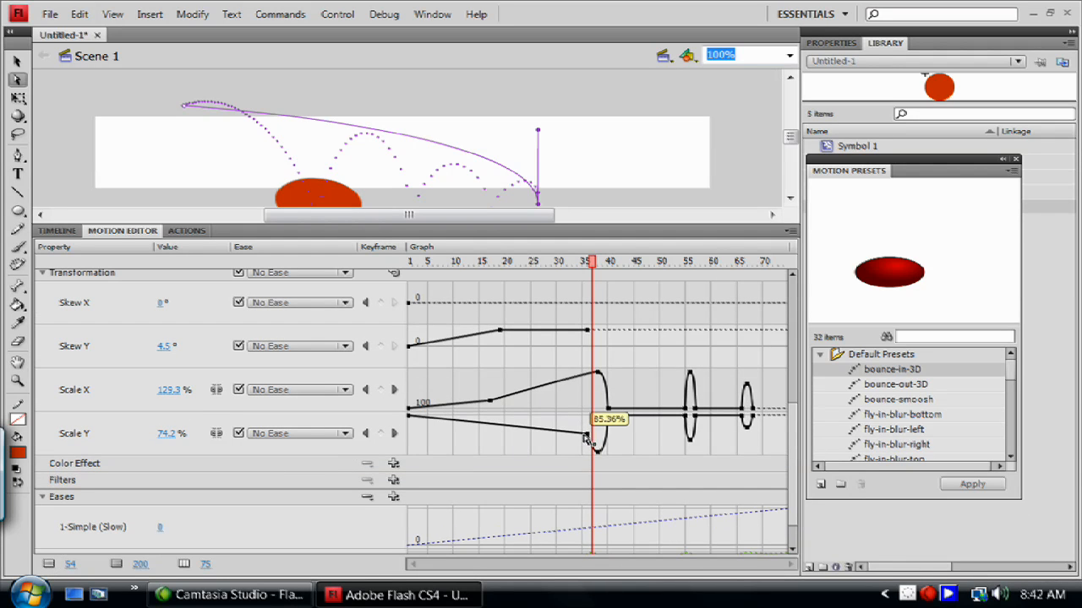
left_click_drag(589, 430, 592, 421)
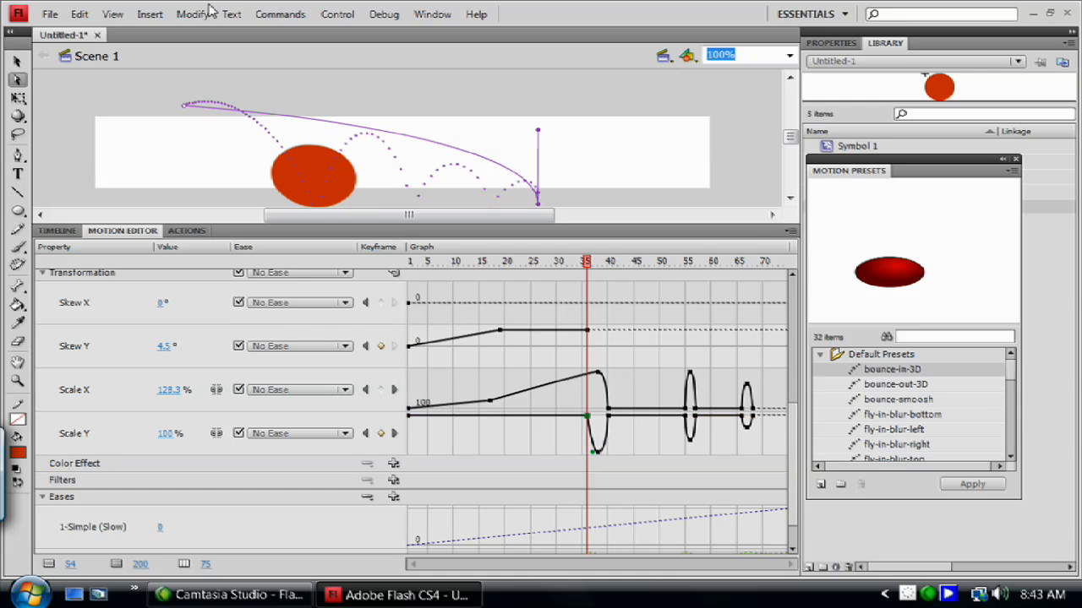
Switch back to the Timeline and insert a new layer.
left_click(59, 232)
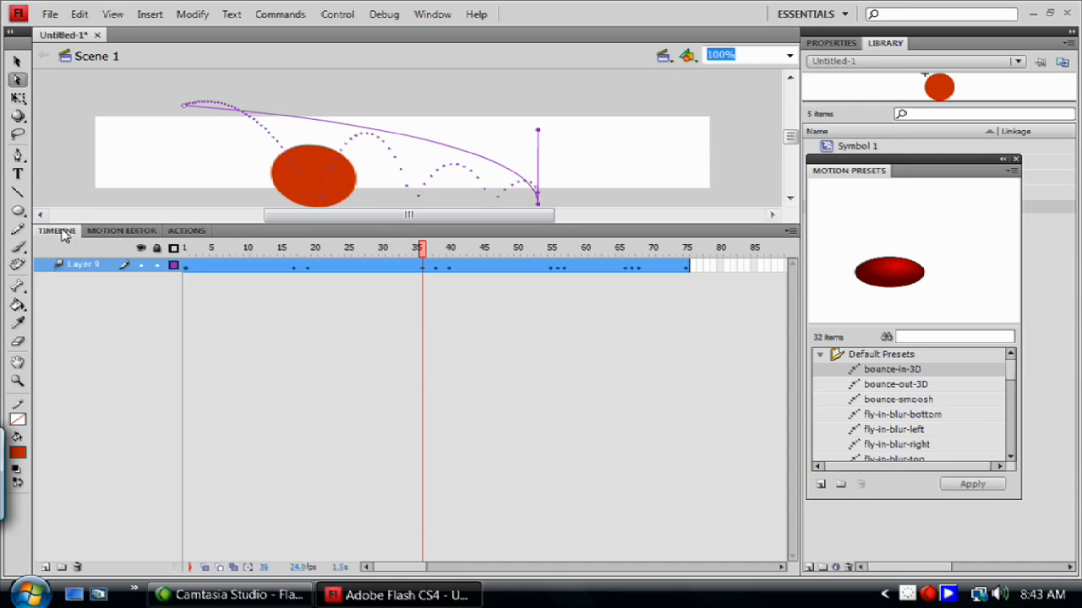
left_click(45, 567)
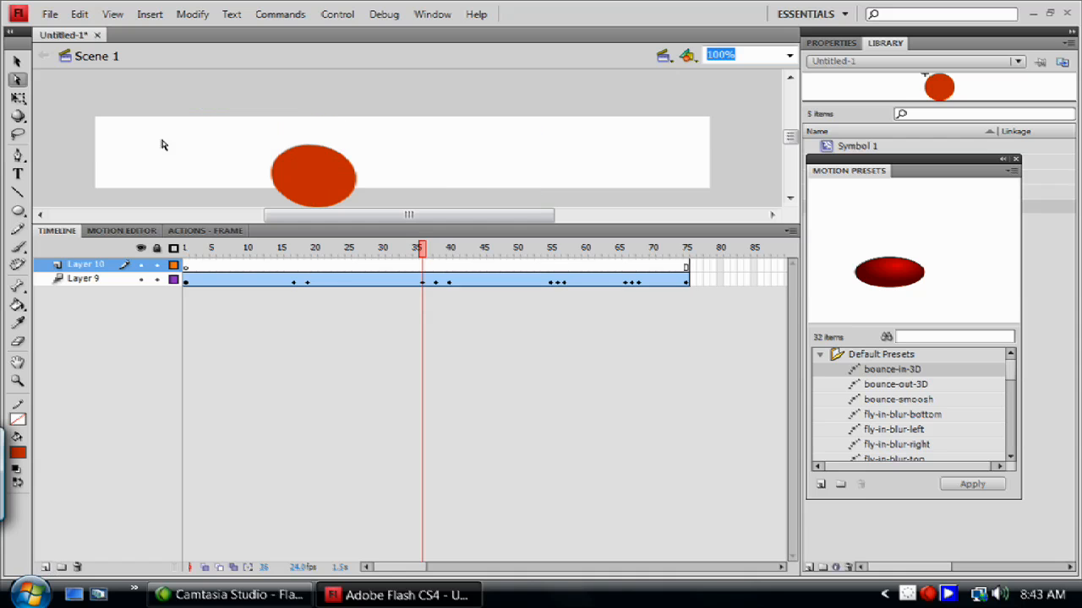
Delete Layer 9 containing the tweened circle.
right_click(78, 282)
left_click(58, 513)
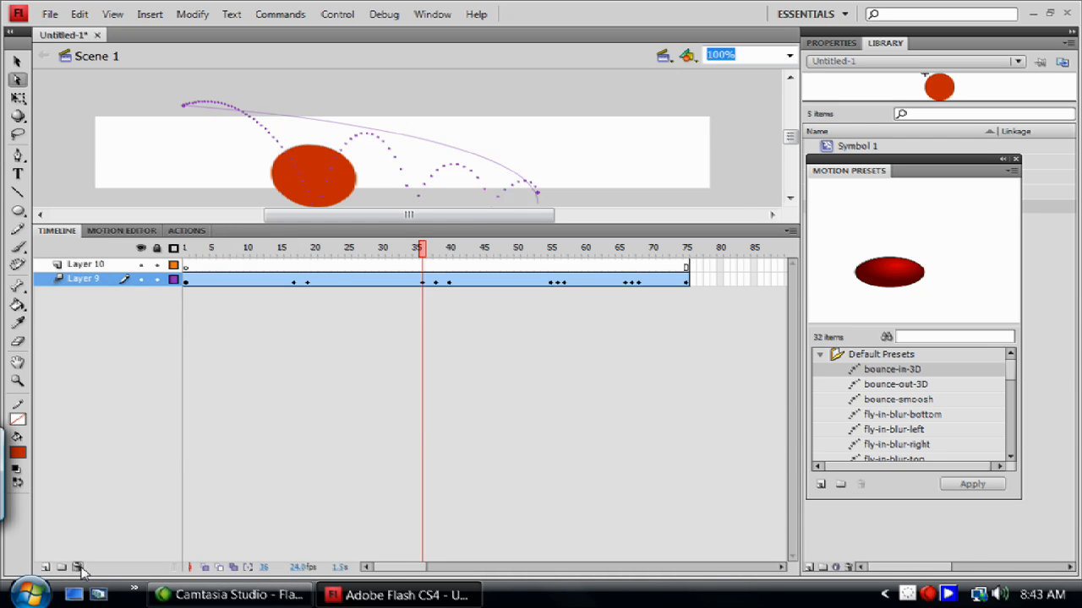
left_click(77, 567)
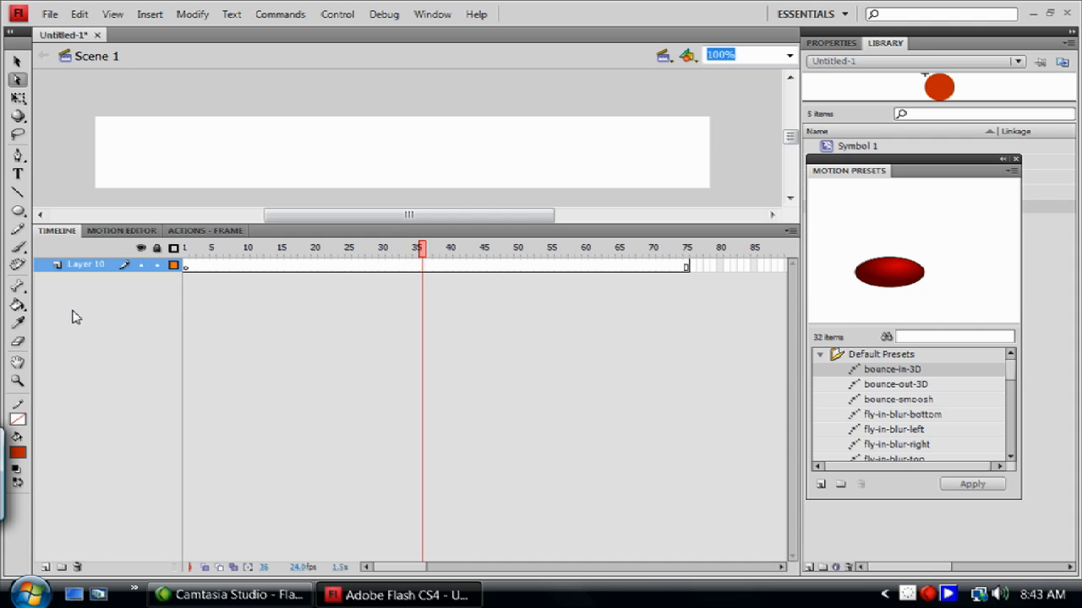
Draw a circle near the stage's left edge with the Oval tool.
key("o")
left_click_drag(146, 123, 201, 174)
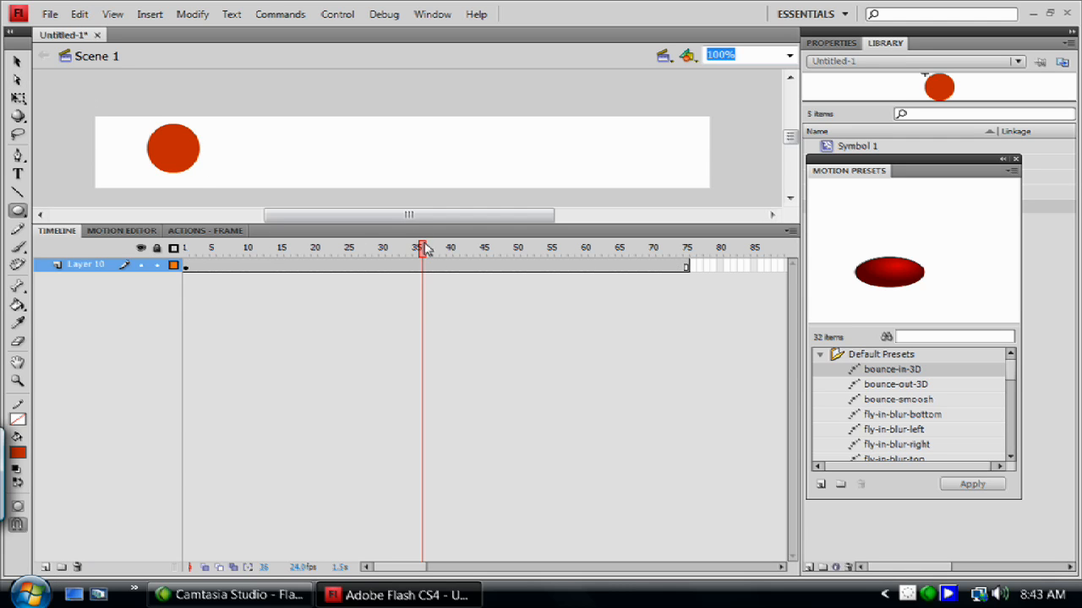
Create a motion tween on the circle's layer and move the circle to the stage's right end at frame 29.
right_click(376, 266)
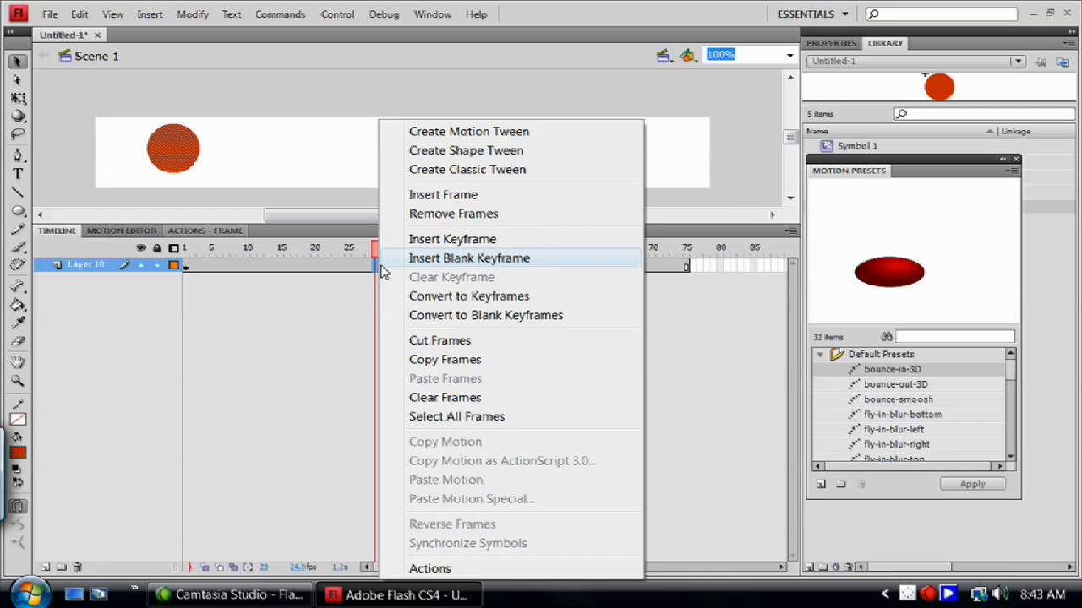
left_click(433, 133)
left_click(507, 346)
left_click_drag(168, 166, 652, 176)
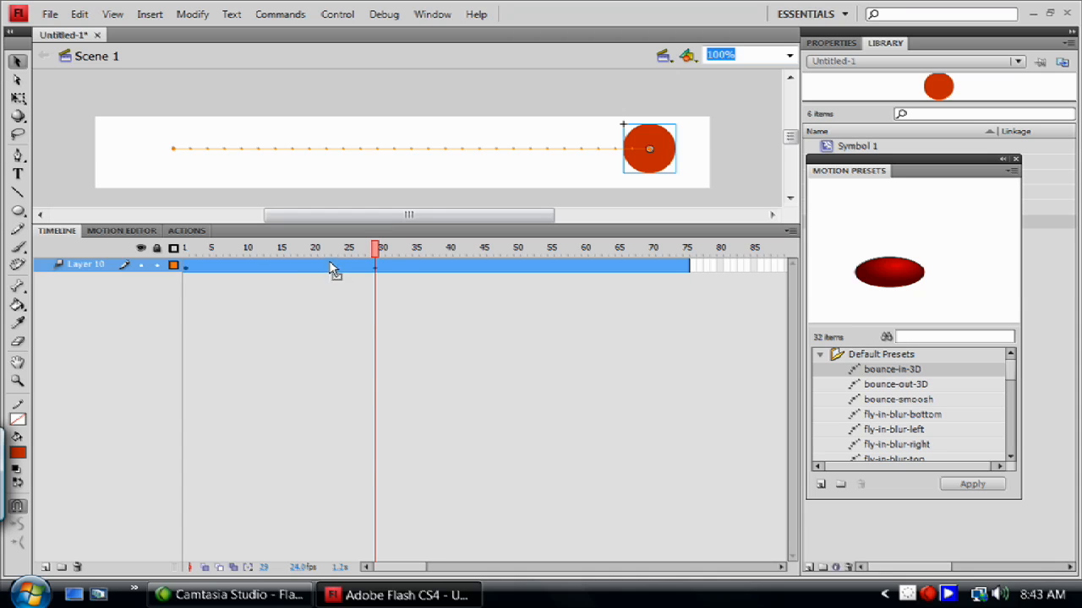
Open the Motion Editor and set the X property's ease to Simple (Slow).
mouse_move(375, 248)
left_mouse_down()
mouse_move(363, 258)
mouse_move(377, 261)
left_mouse_up()
left_click(124, 231)
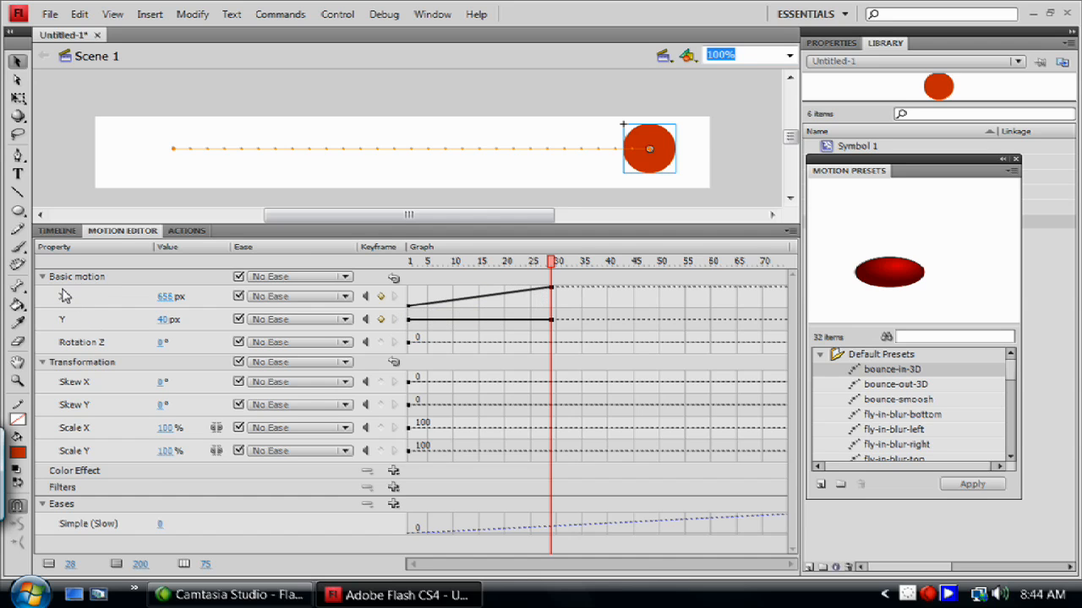
mouse_move(555, 268)
left_mouse_down()
mouse_move(410, 267)
mouse_move(563, 290)
mouse_move(550, 290)
left_mouse_up()
left_click(297, 301)
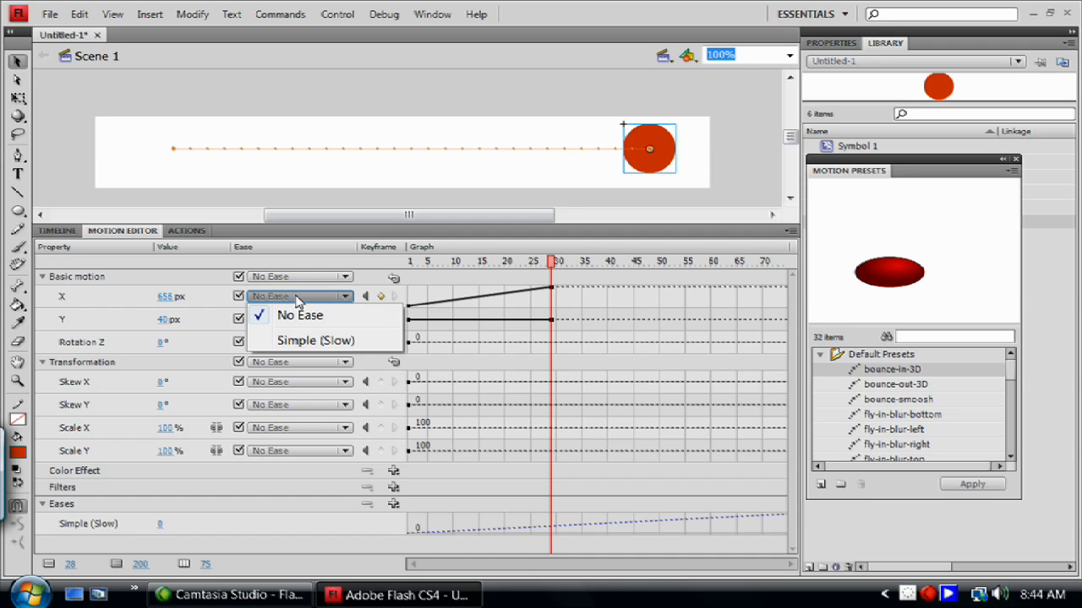
left_click(288, 341)
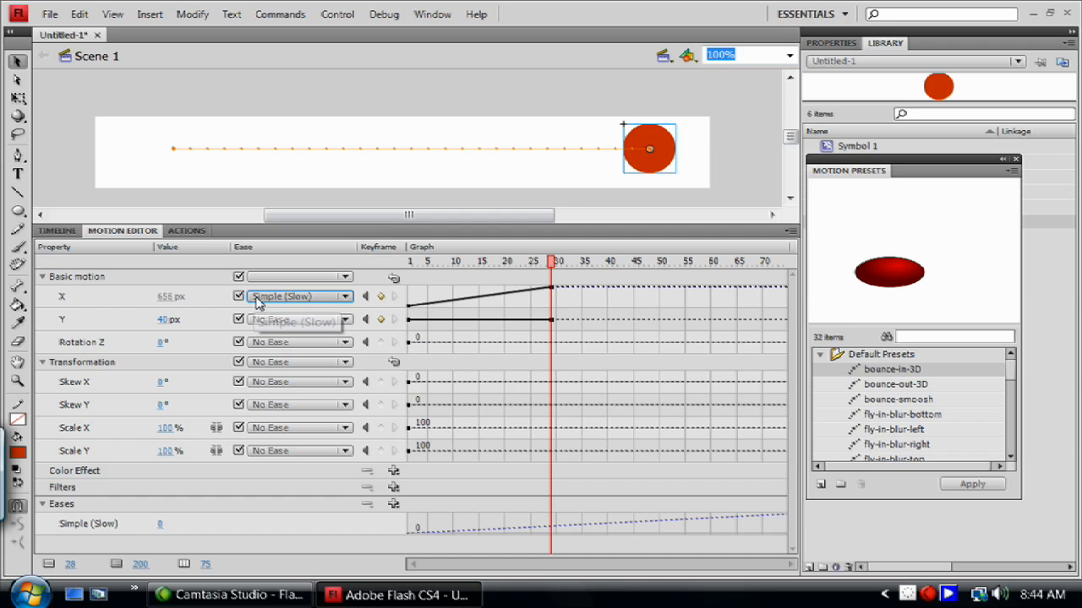
left_click(293, 299)
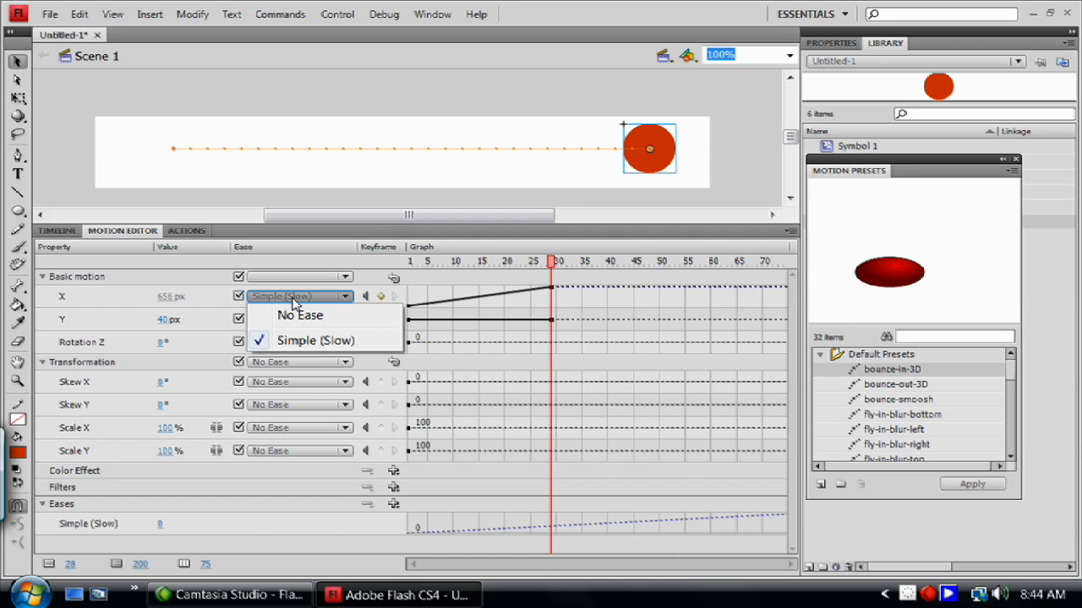
left_click(302, 341)
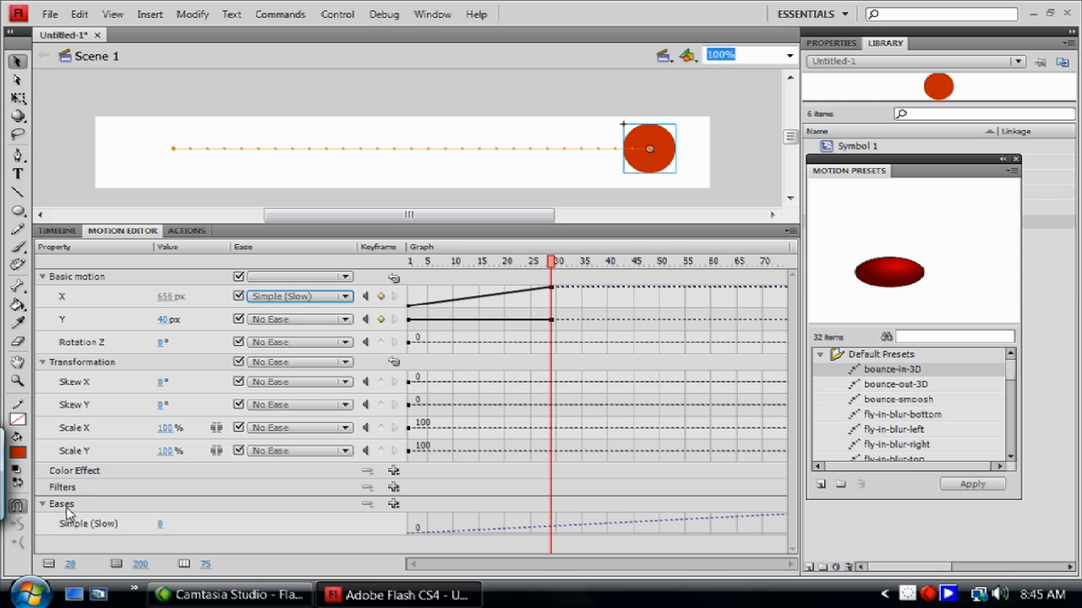
Add a Bounce ease to the Eases list and set its value to 11.
left_click(393, 505)
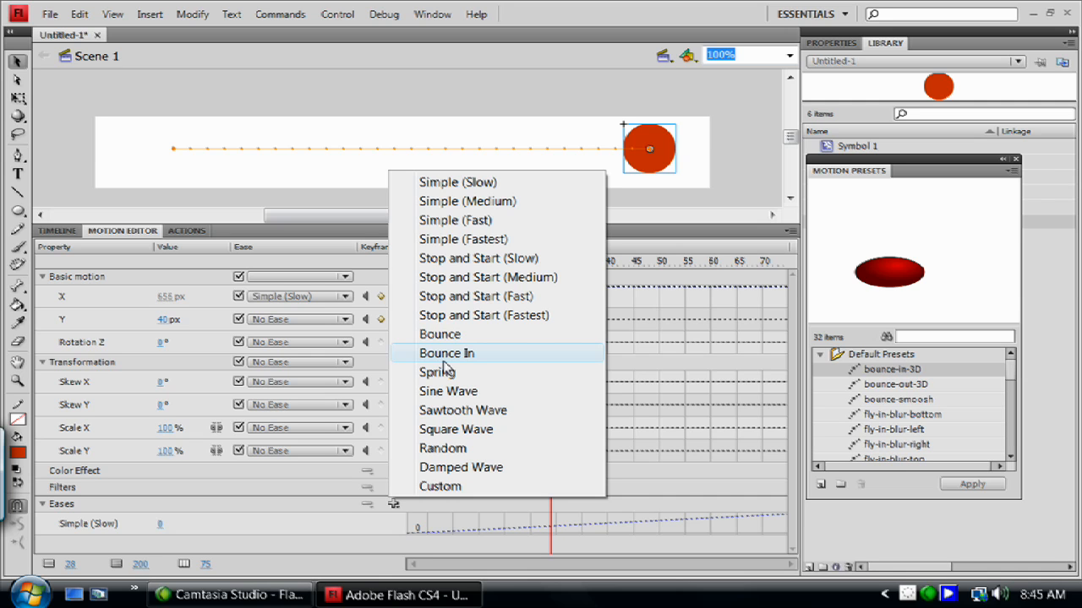
left_click(450, 335)
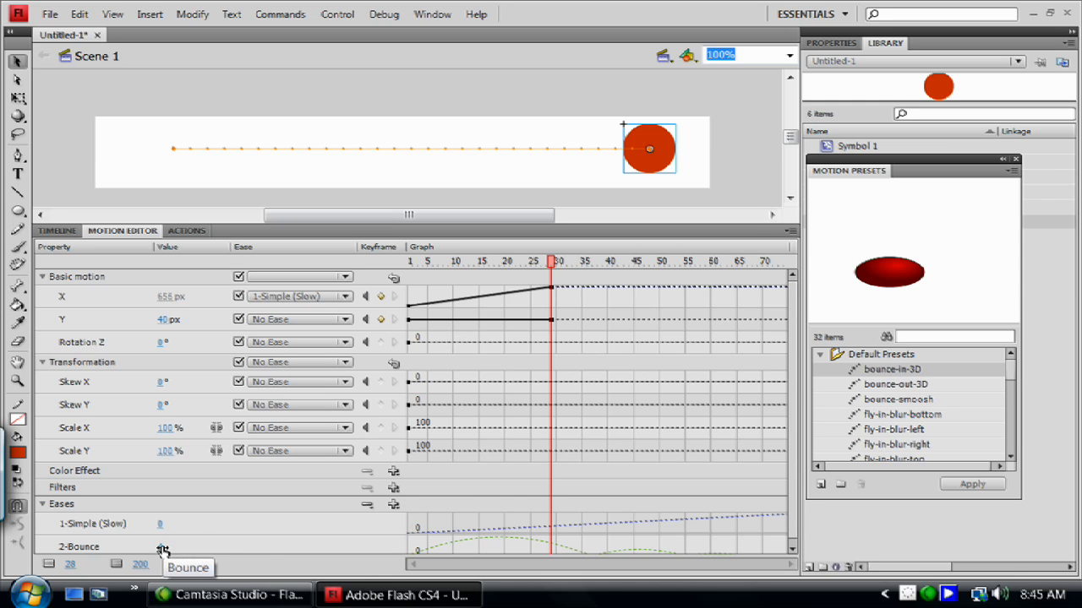
left_click_drag(163, 551, 173, 548)
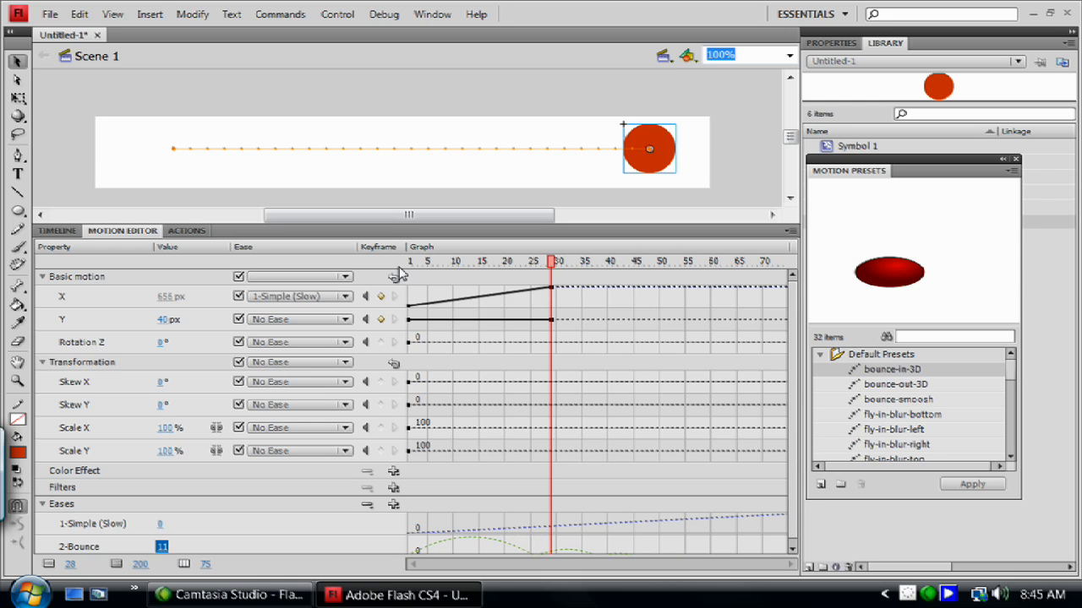
Apply the 2-Bounce ease to the X property of the tween.
left_click(412, 265)
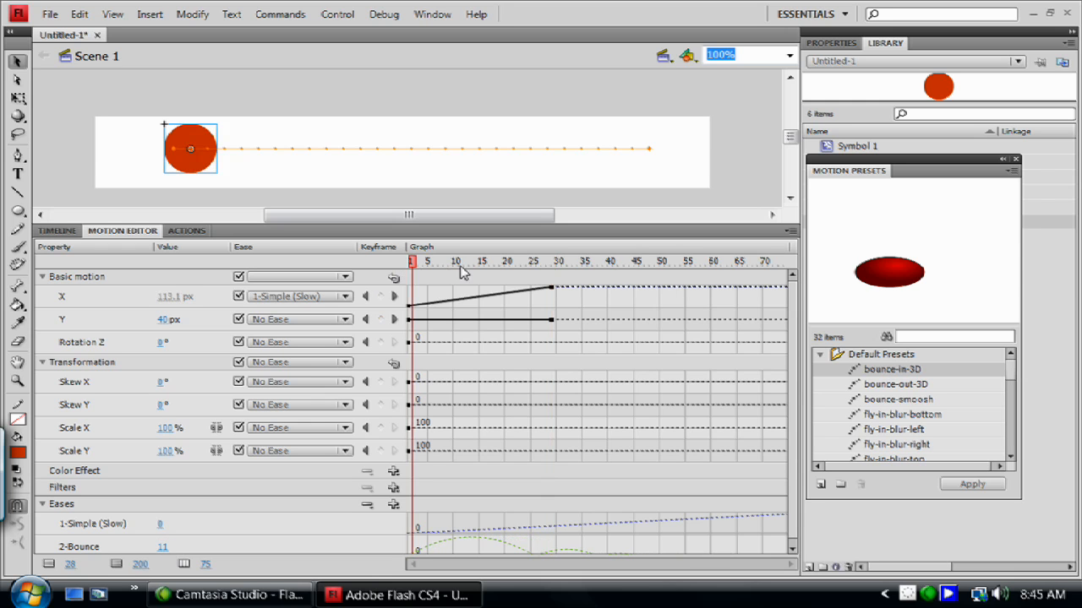
left_click_drag(411, 264, 532, 267)
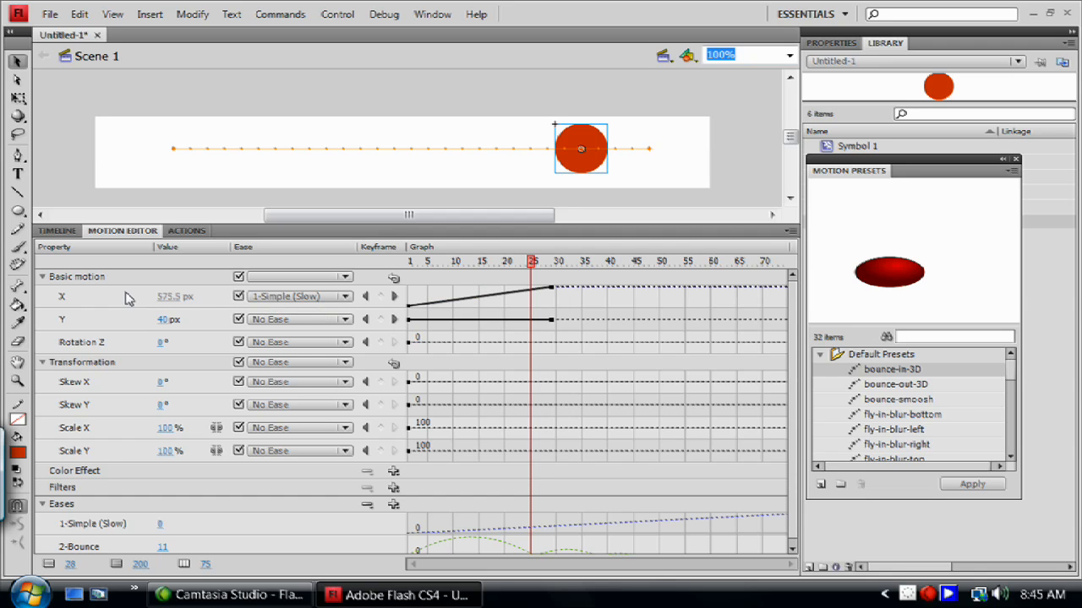
left_click(327, 301)
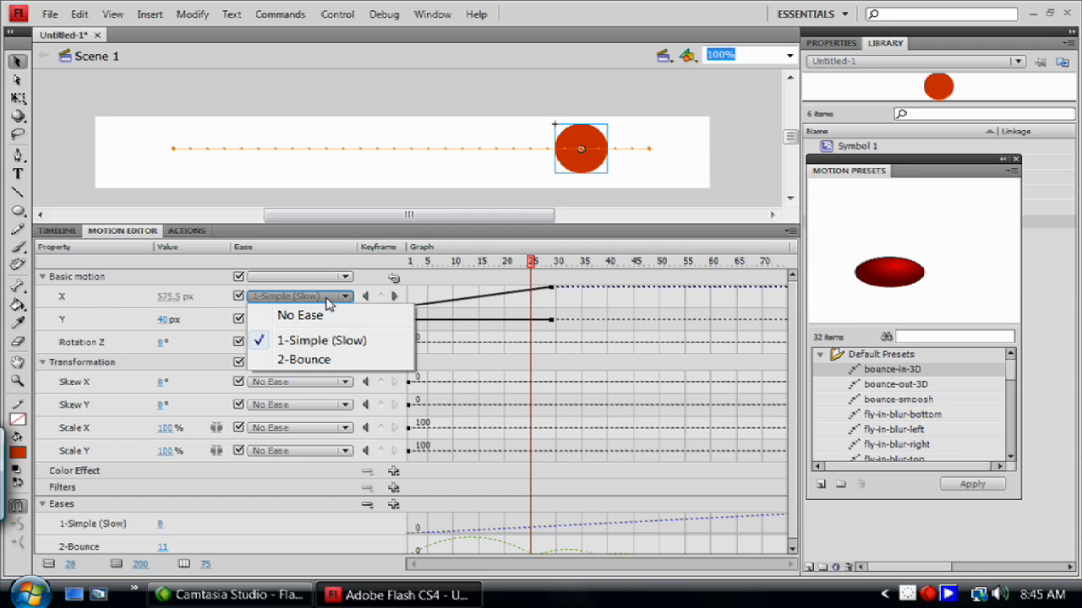
left_click(320, 362)
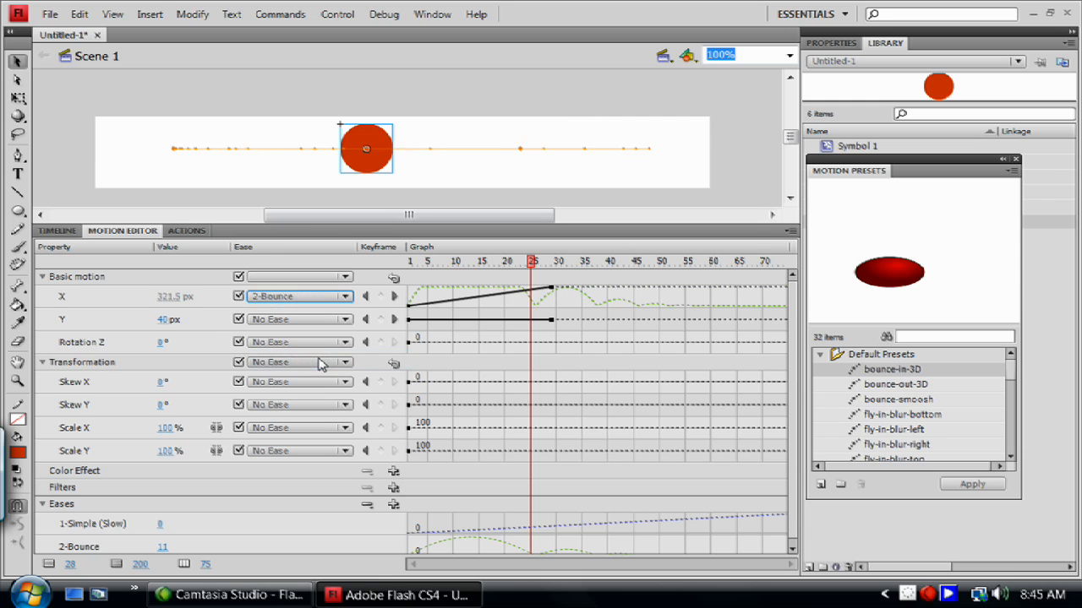